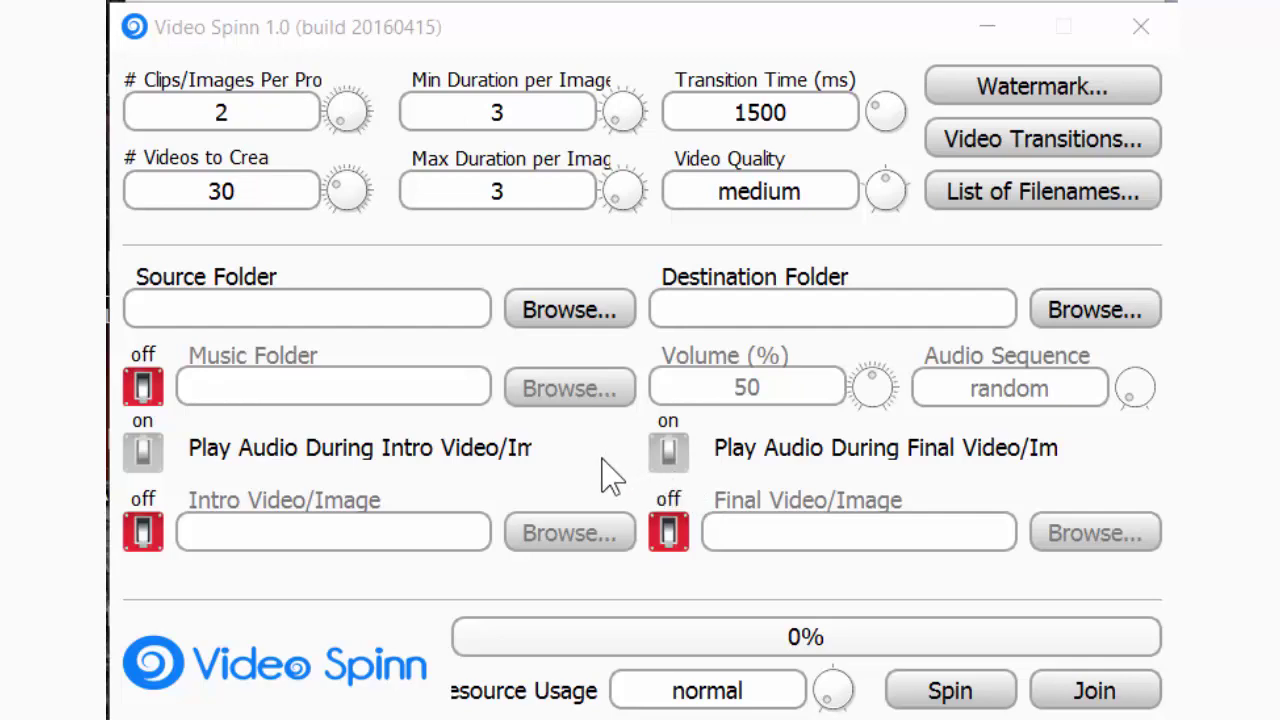
# Switch to File Explorer and open the RoofingContractors project folder from VideoSpinn-Folders.
pyautogui.press('super+Tab')
pyautogui.press('Right')
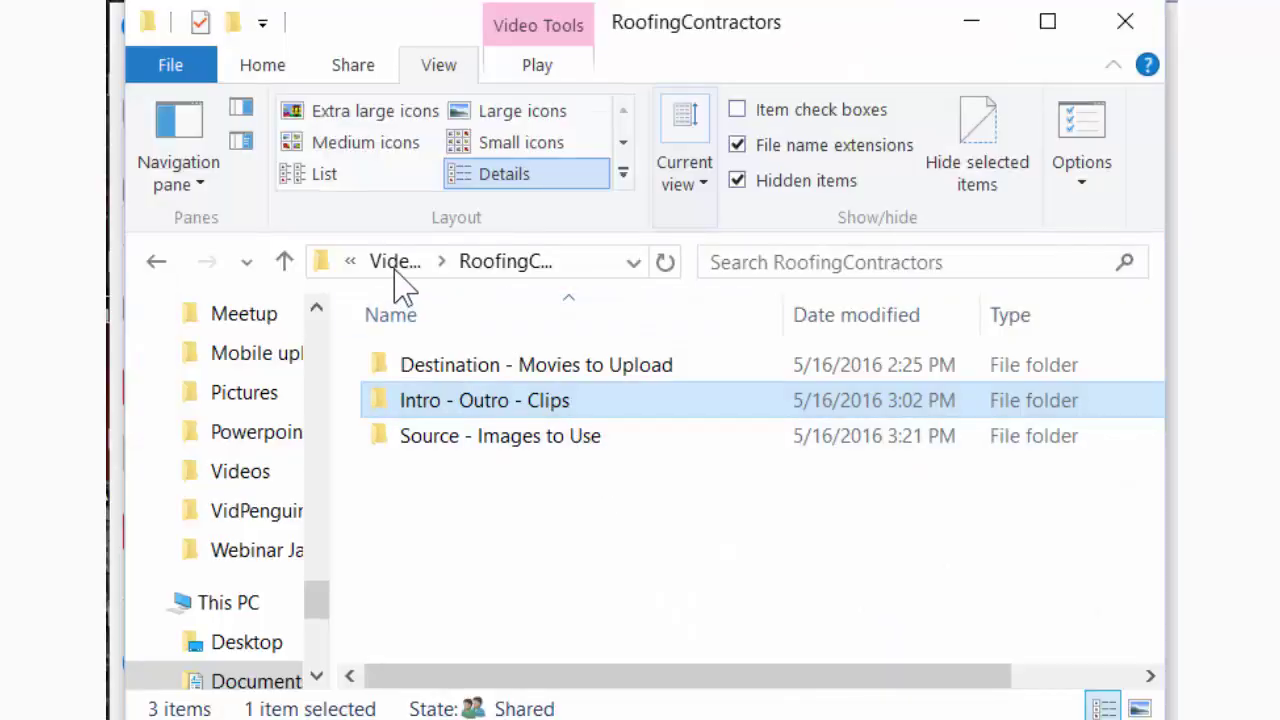
pyautogui.click(395, 268)
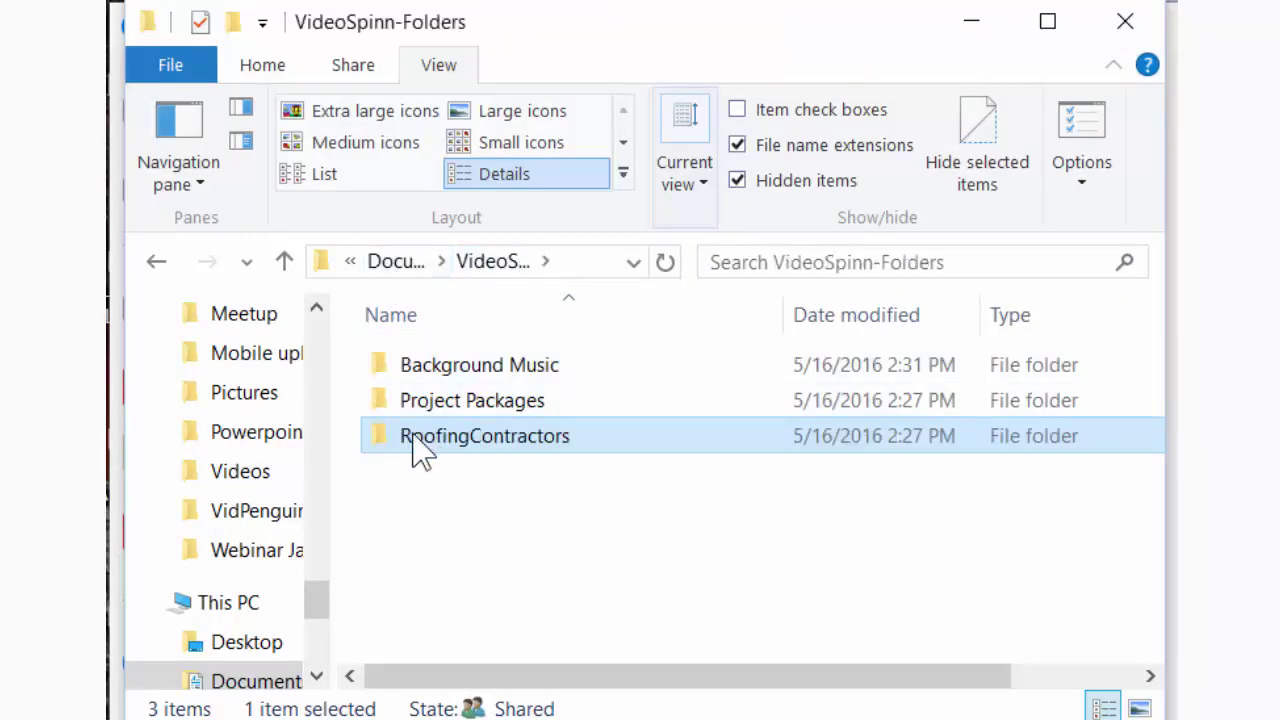
pyautogui.moveTo(474, 449)
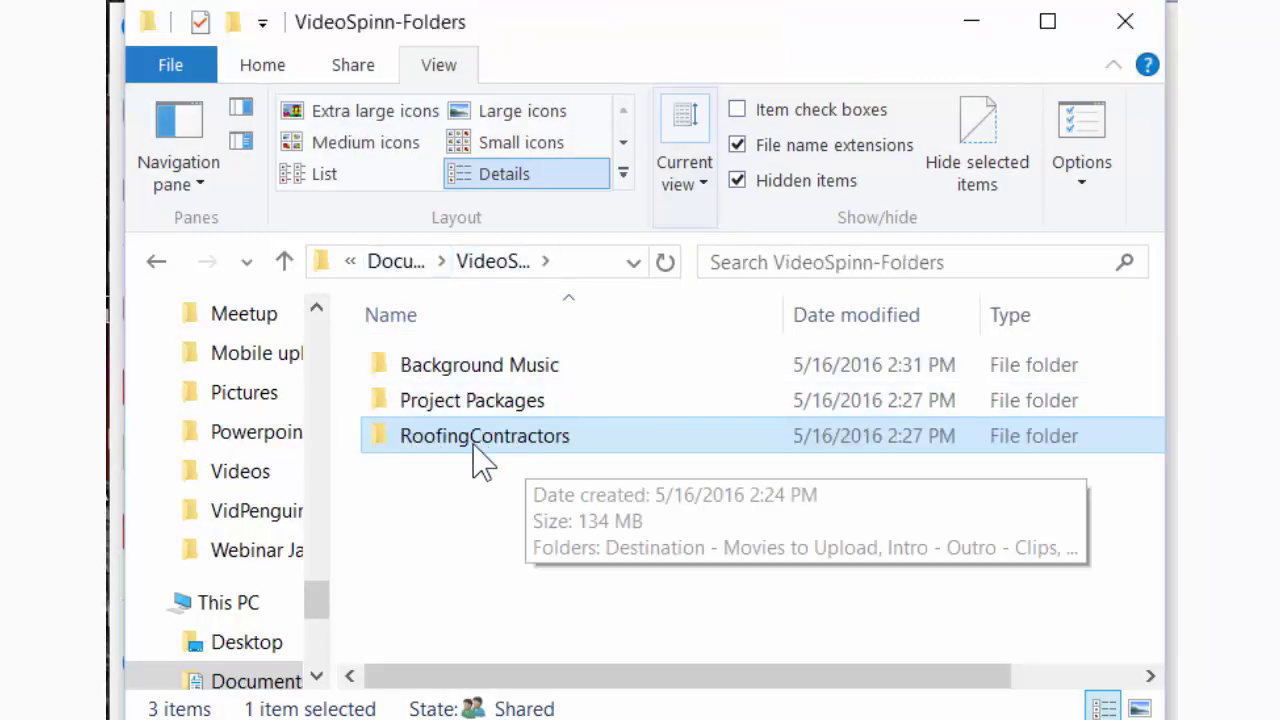
pyautogui.doubleClick(388, 449)
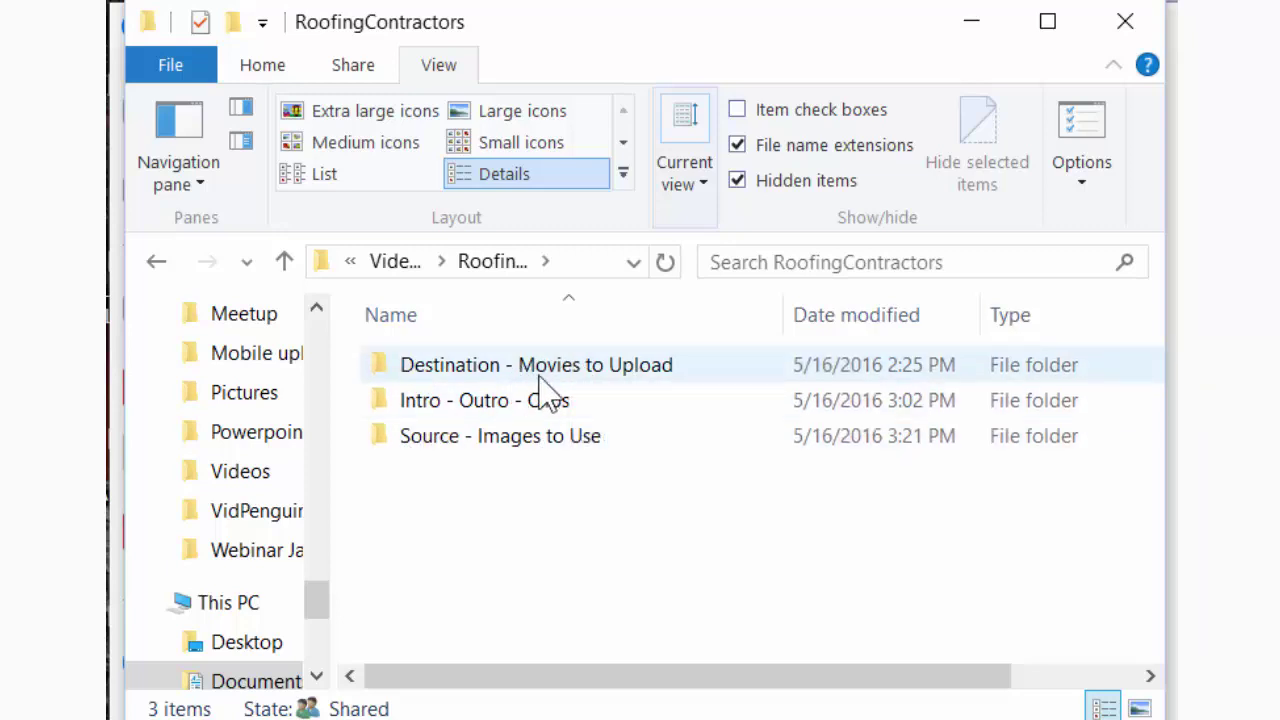
# Look through Source - Images to Use, then open the Intro - Outro - Clips folder.
pyautogui.moveTo(435, 440)
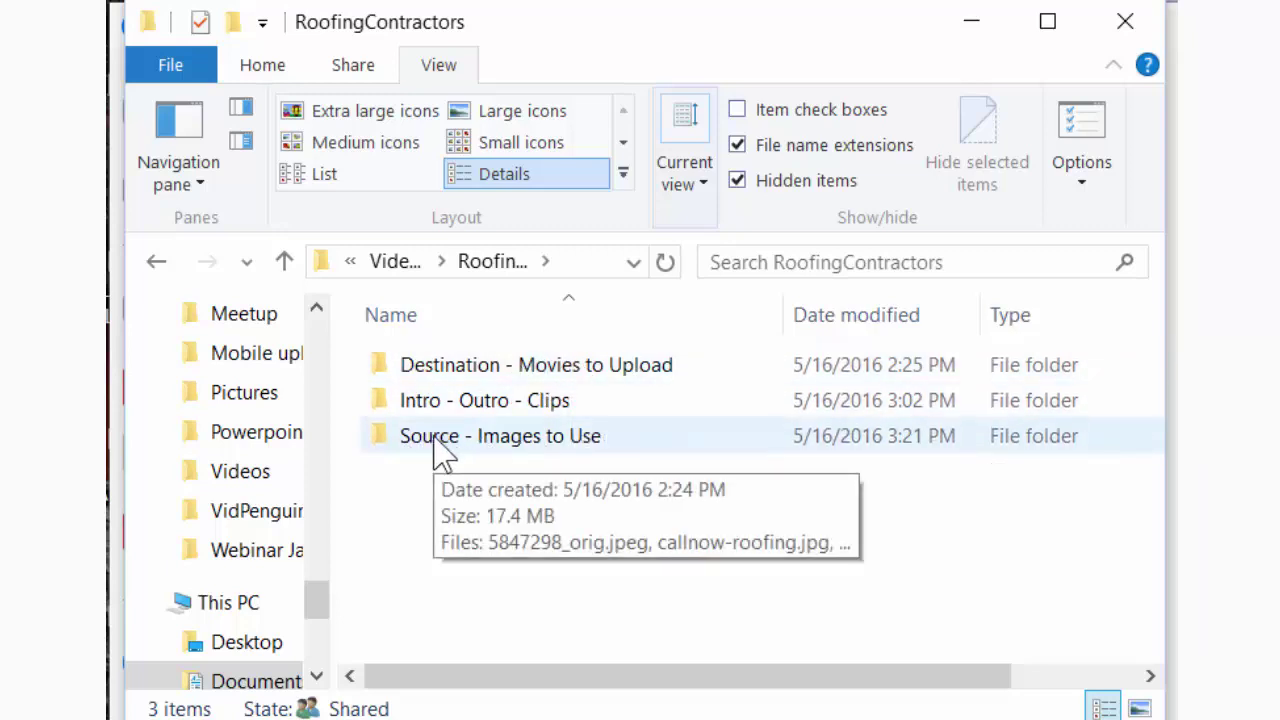
pyautogui.doubleClick(397, 455)
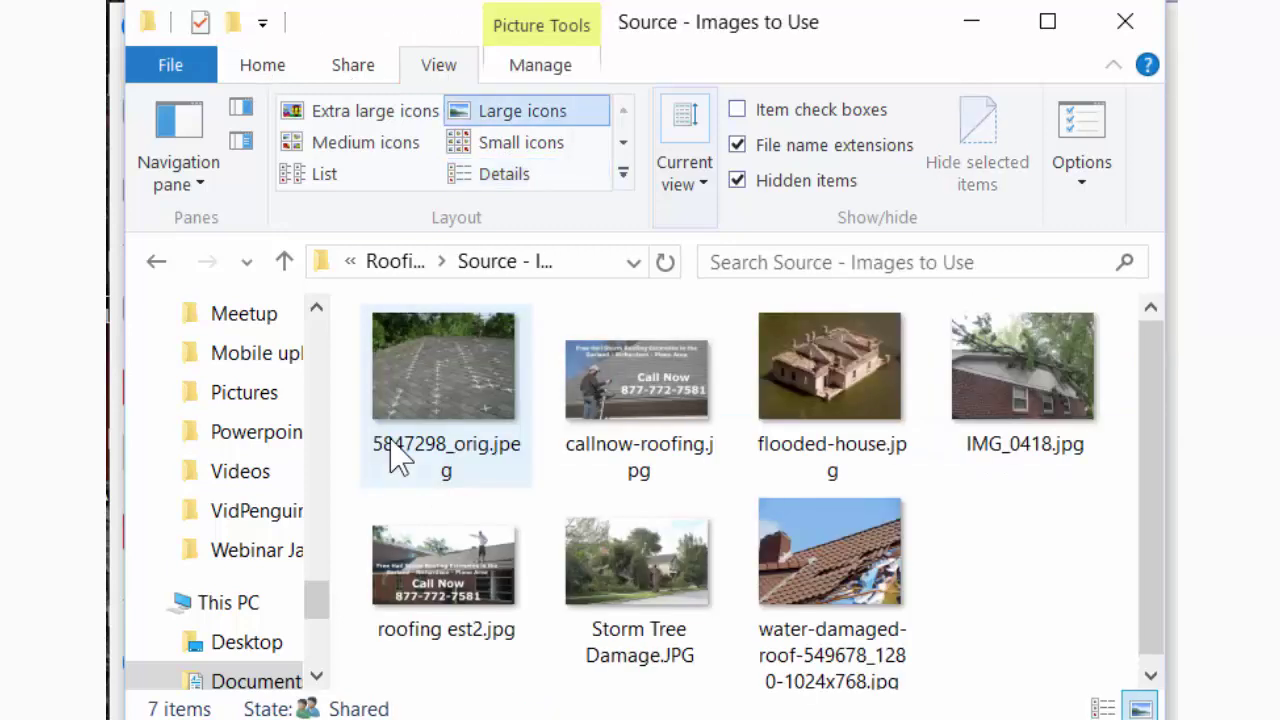
pyautogui.scroll(-1, 980, 600)
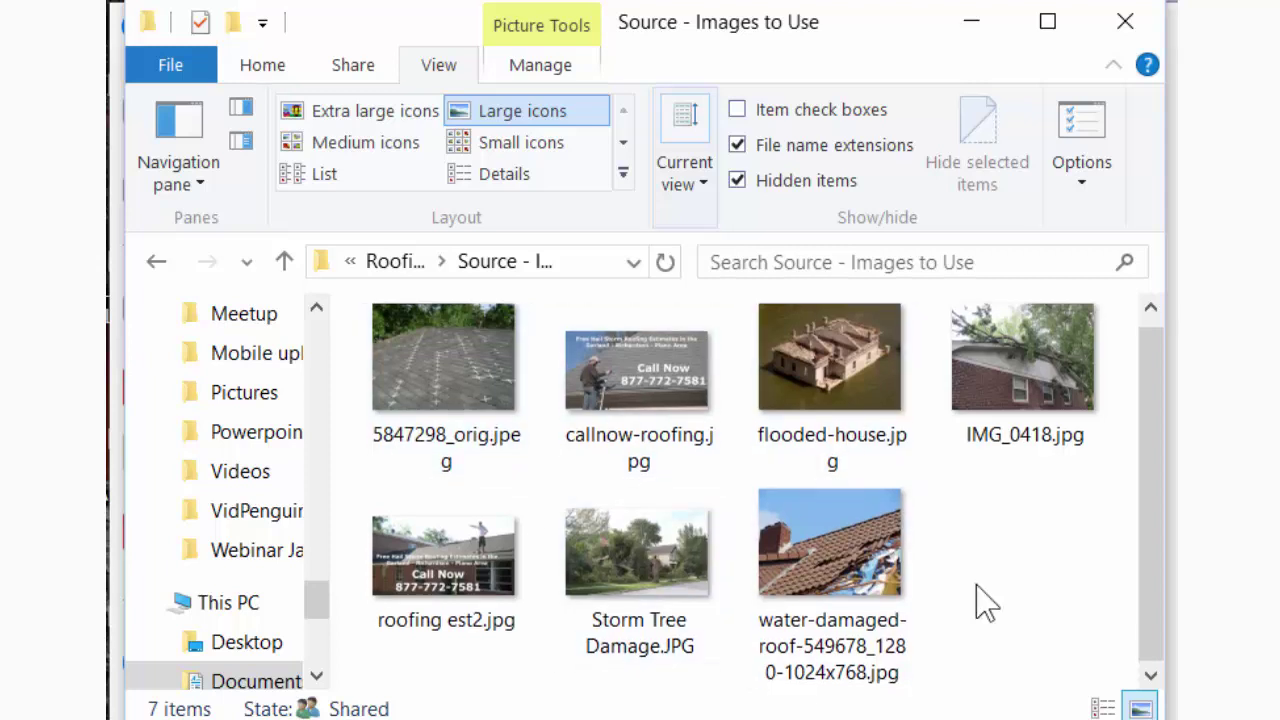
pyautogui.click(400, 265)
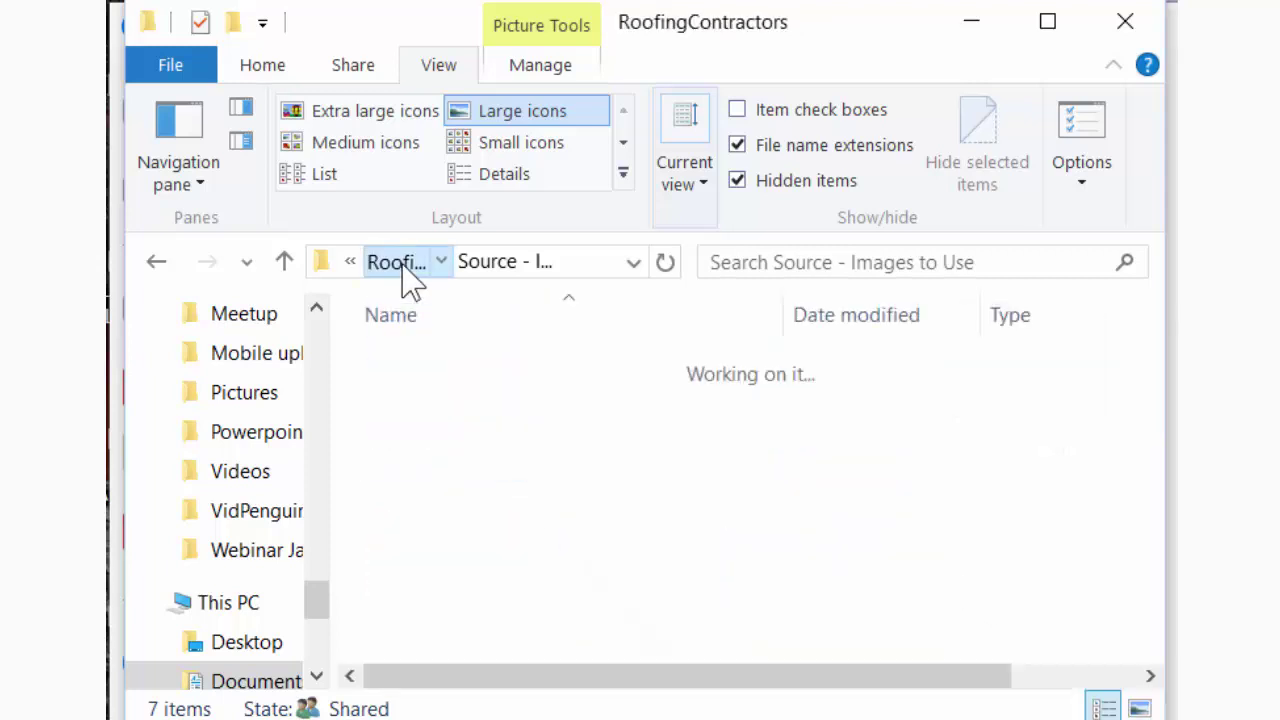
pyautogui.doubleClick(440, 403)
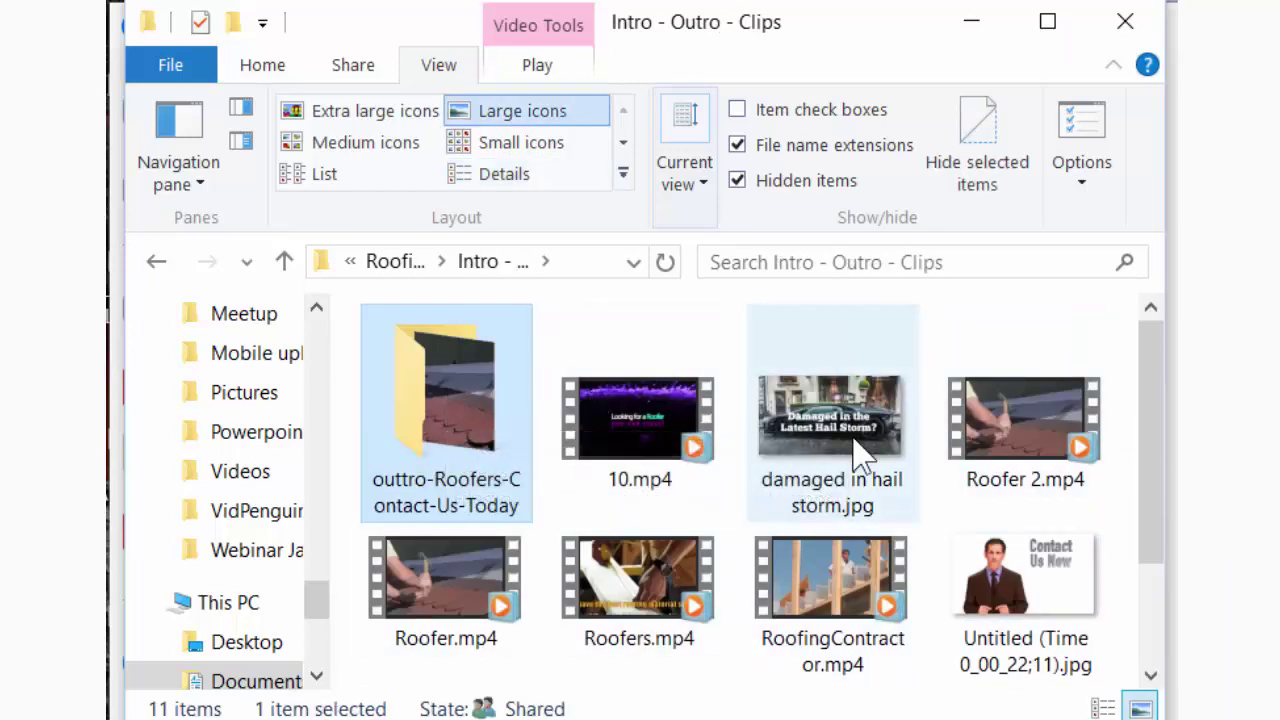
pyautogui.moveTo(850, 435)
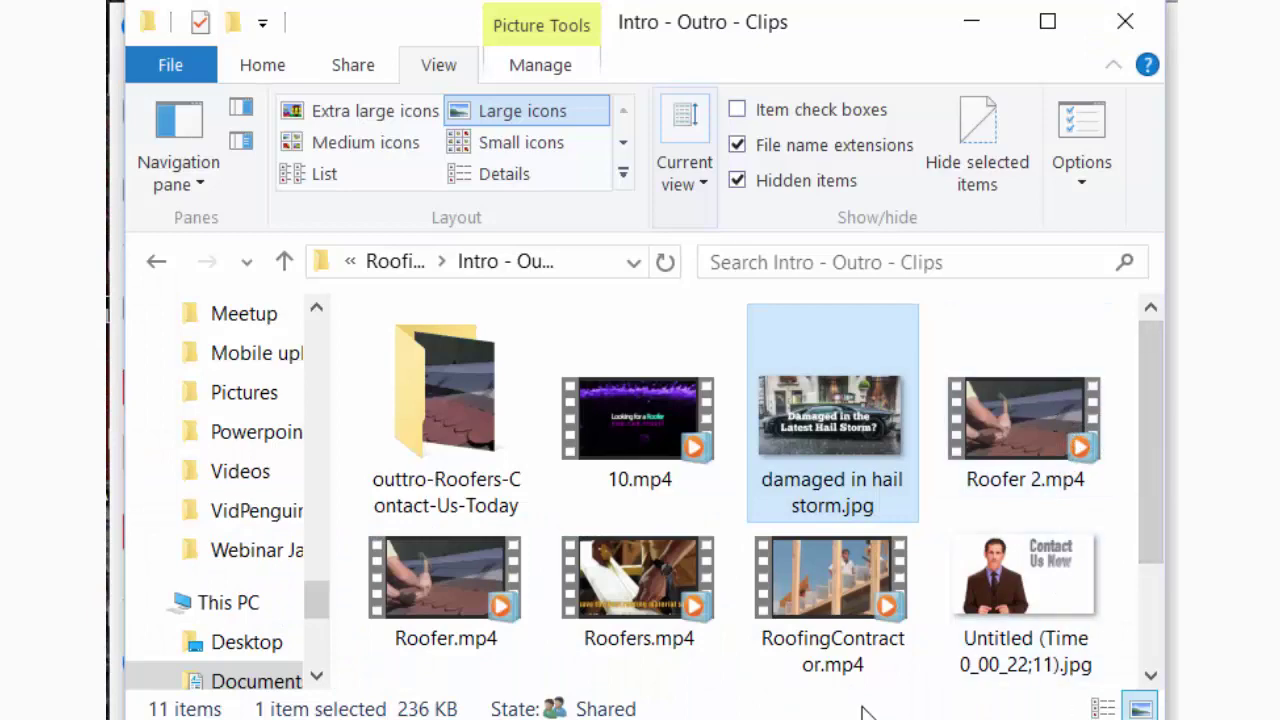
# Back in Video Spinn, set Clips/Images Per Project to 6.
pyautogui.hotkey('alt', 'Tab')
pyautogui.hotkey('alt', 'Tab')
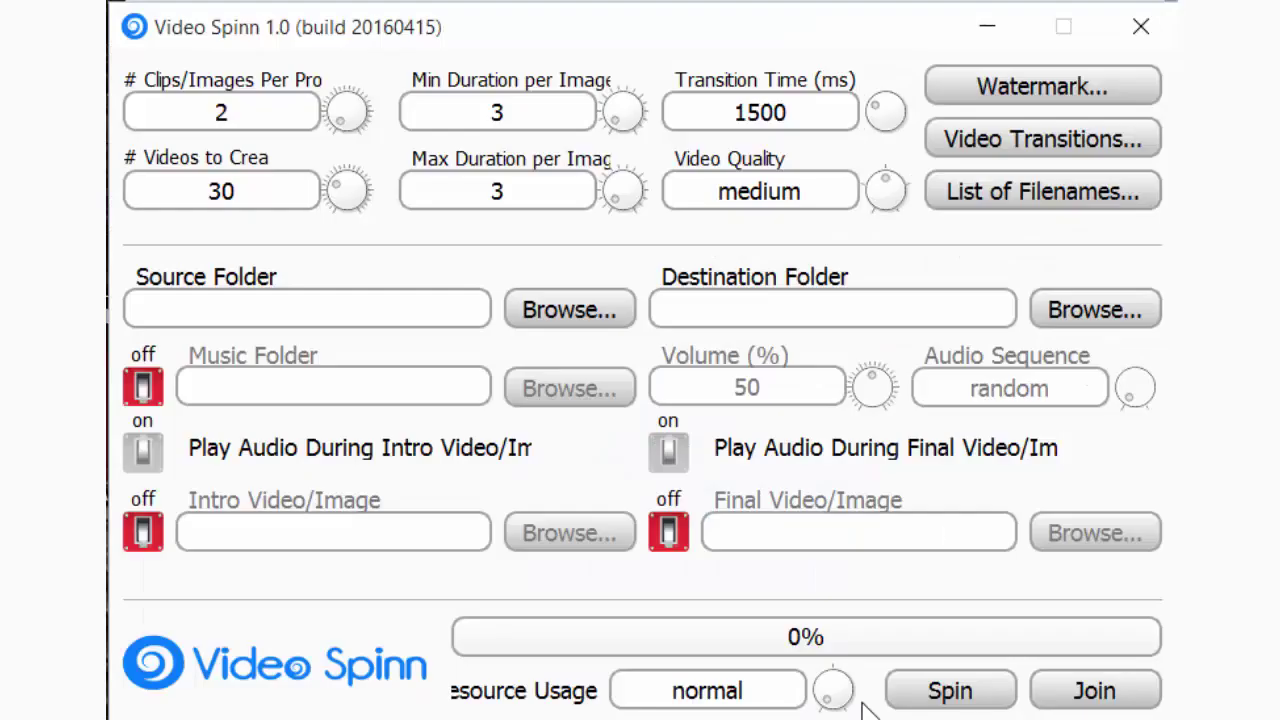
pyautogui.click(250, 110)
pyautogui.doubleClick(173, 115)
pyautogui.write('4')
pyautogui.doubleClick(181, 117)
pyautogui.write('6')
# Set the transition time between clips to 800 ms.
pyautogui.moveTo(881, 108); pyautogui.dragTo(837, 106)
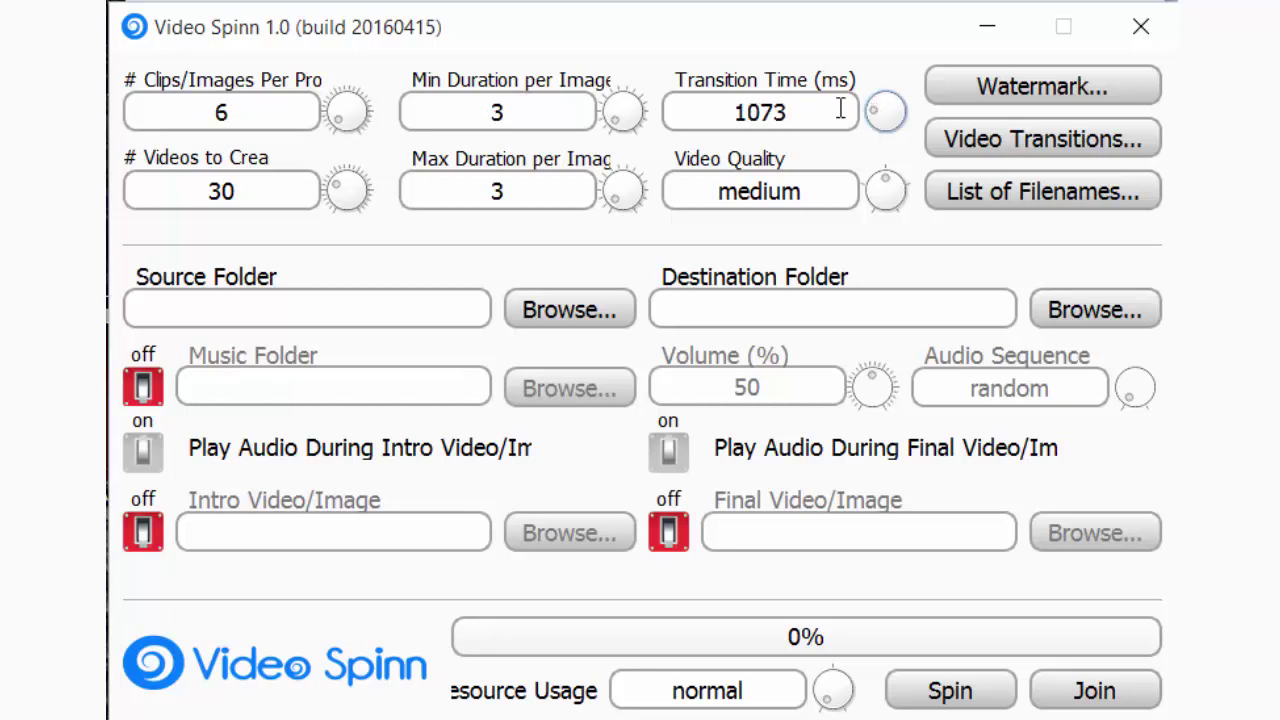
pyautogui.doubleClick(740, 113)
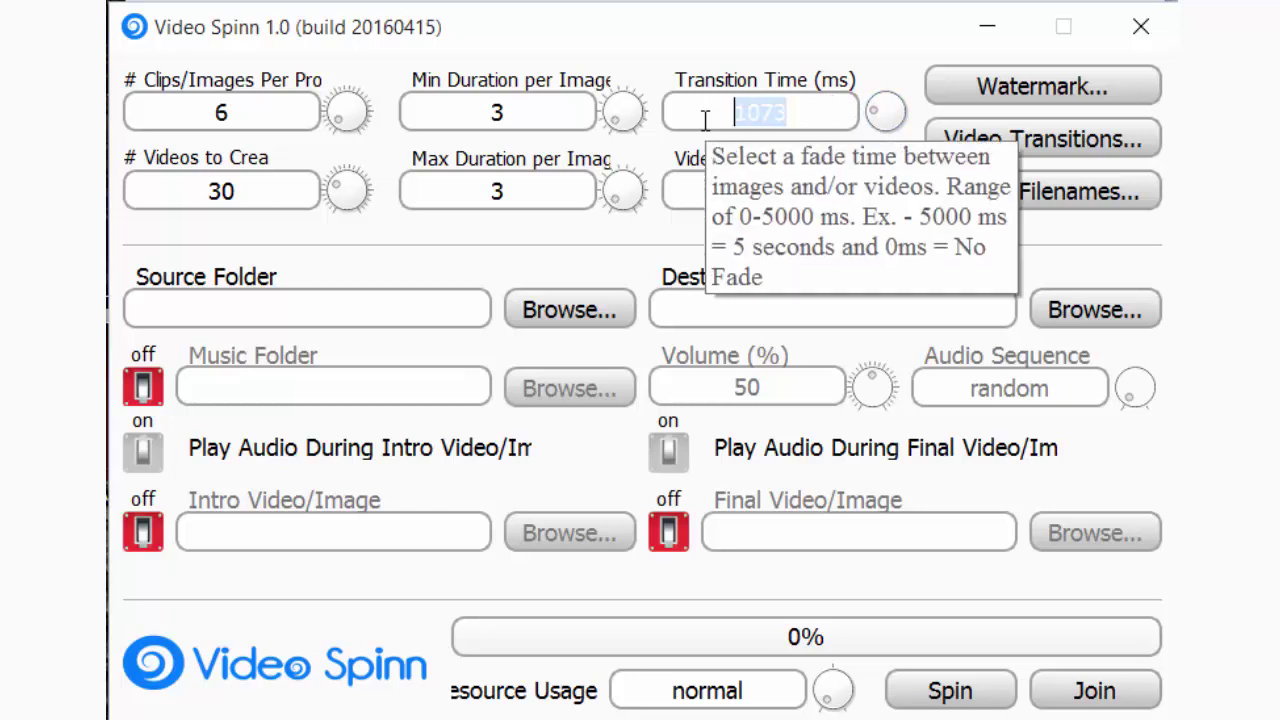
pyautogui.write('600')
pyautogui.press('BackSpace')
pyautogui.press('BackSpace')
pyautogui.press('BackSpace')
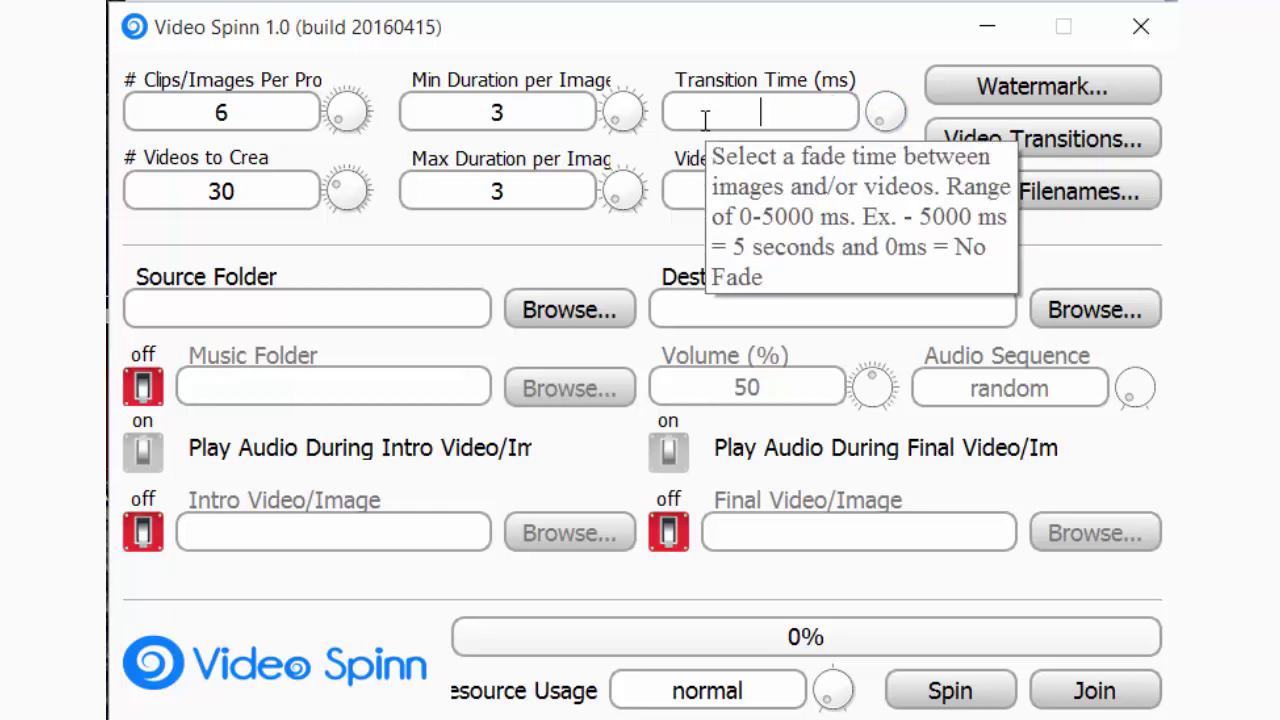
pyautogui.write('800')
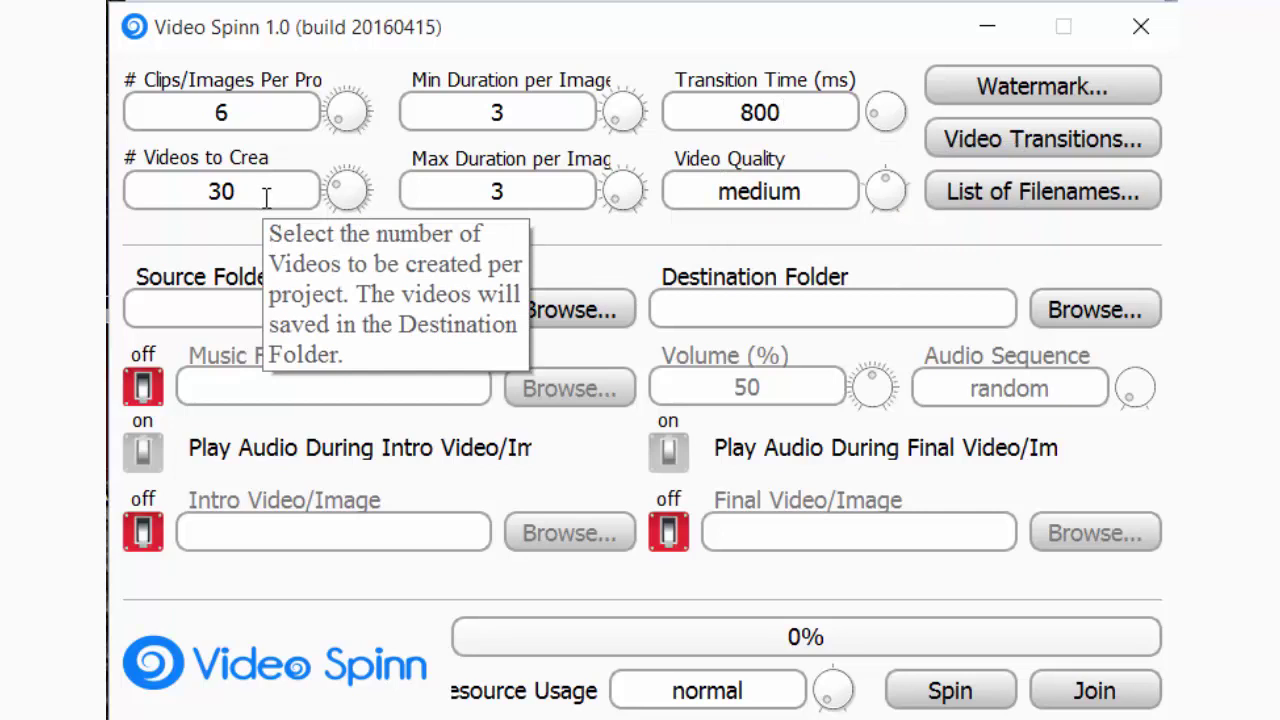
# Raise the maximum image duration from 3 to 4 seconds and bring up Video Transitions.
pyautogui.doubleClick(190, 195)
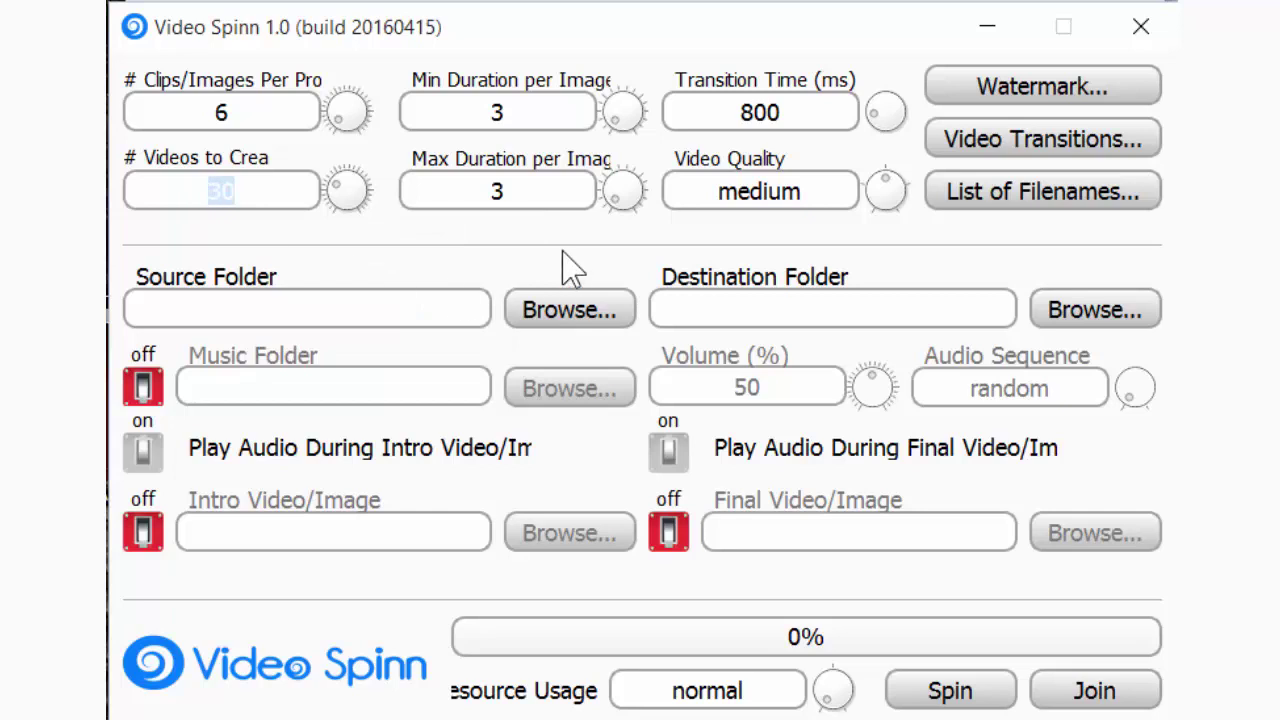
pyautogui.click(544, 191)
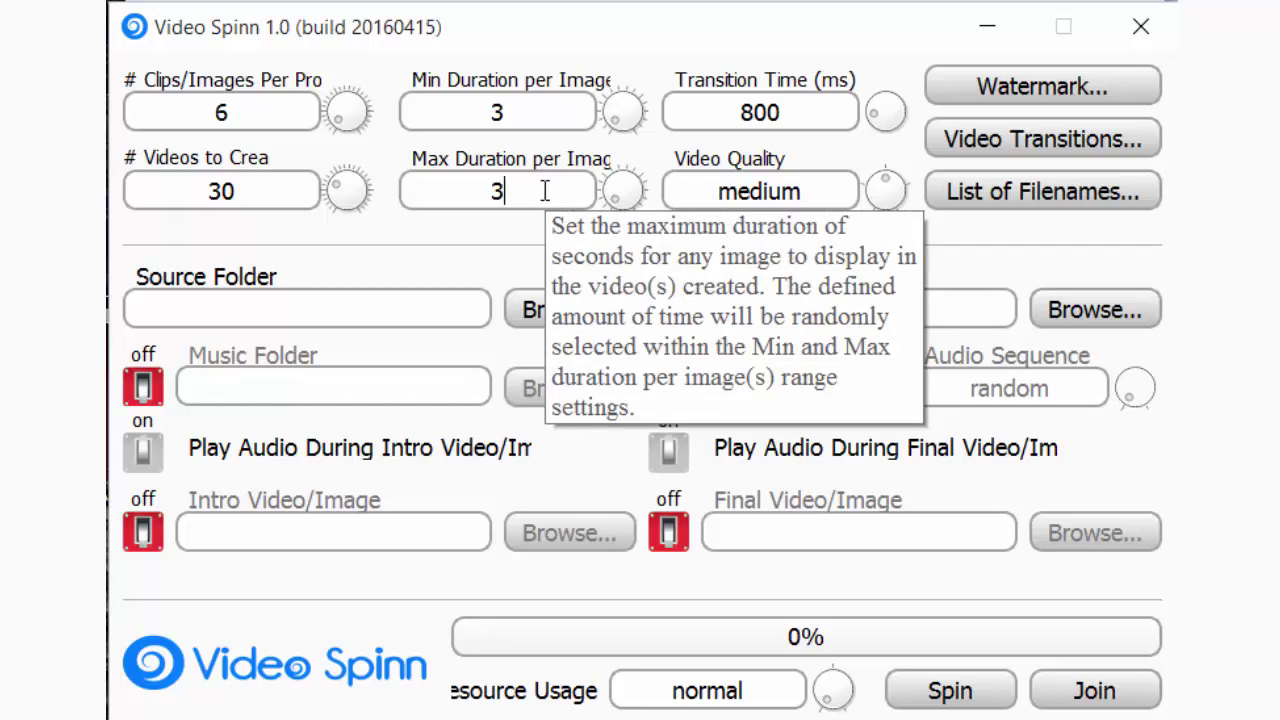
pyautogui.moveTo(519, 190); pyautogui.dragTo(484, 191)
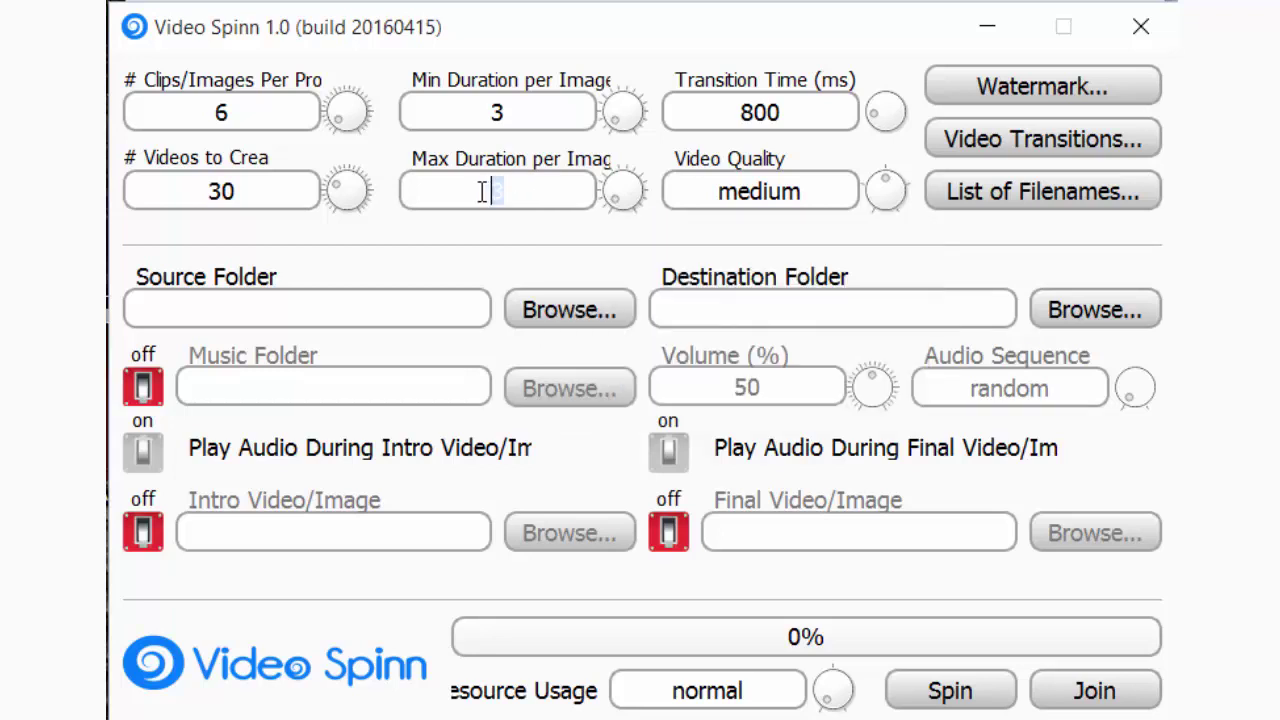
pyautogui.write('4')
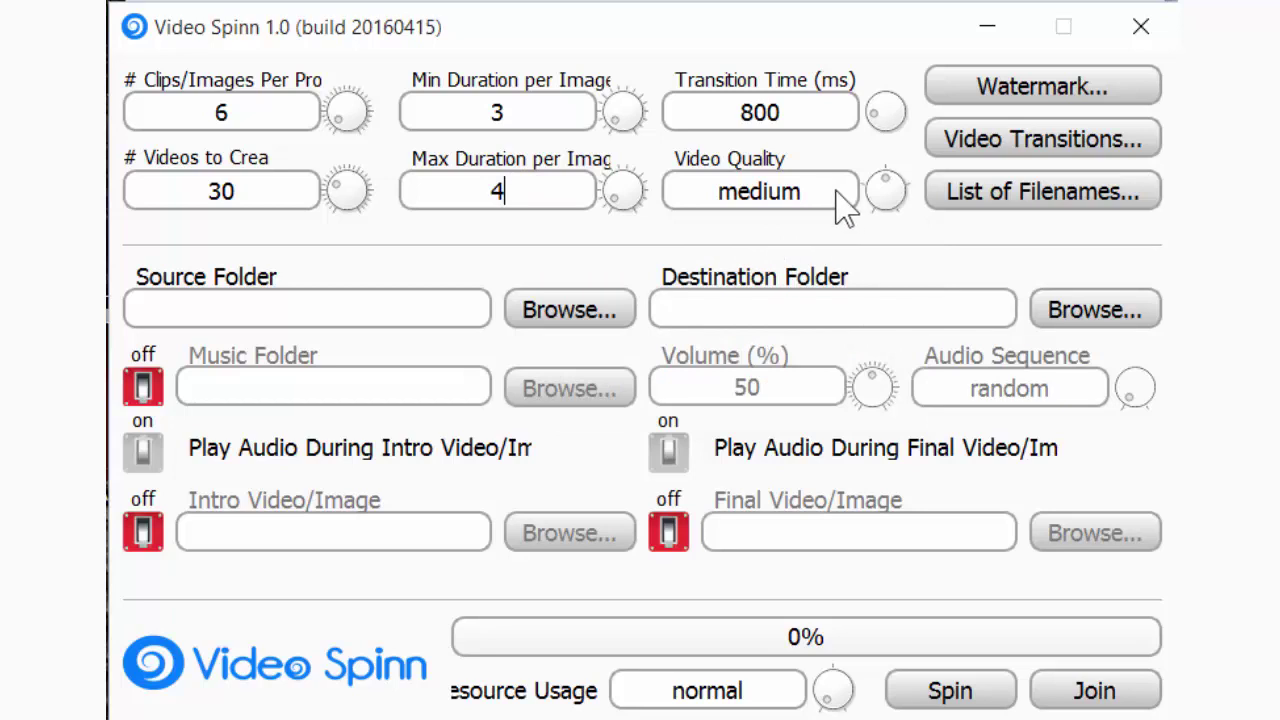
pyautogui.click(965, 160)
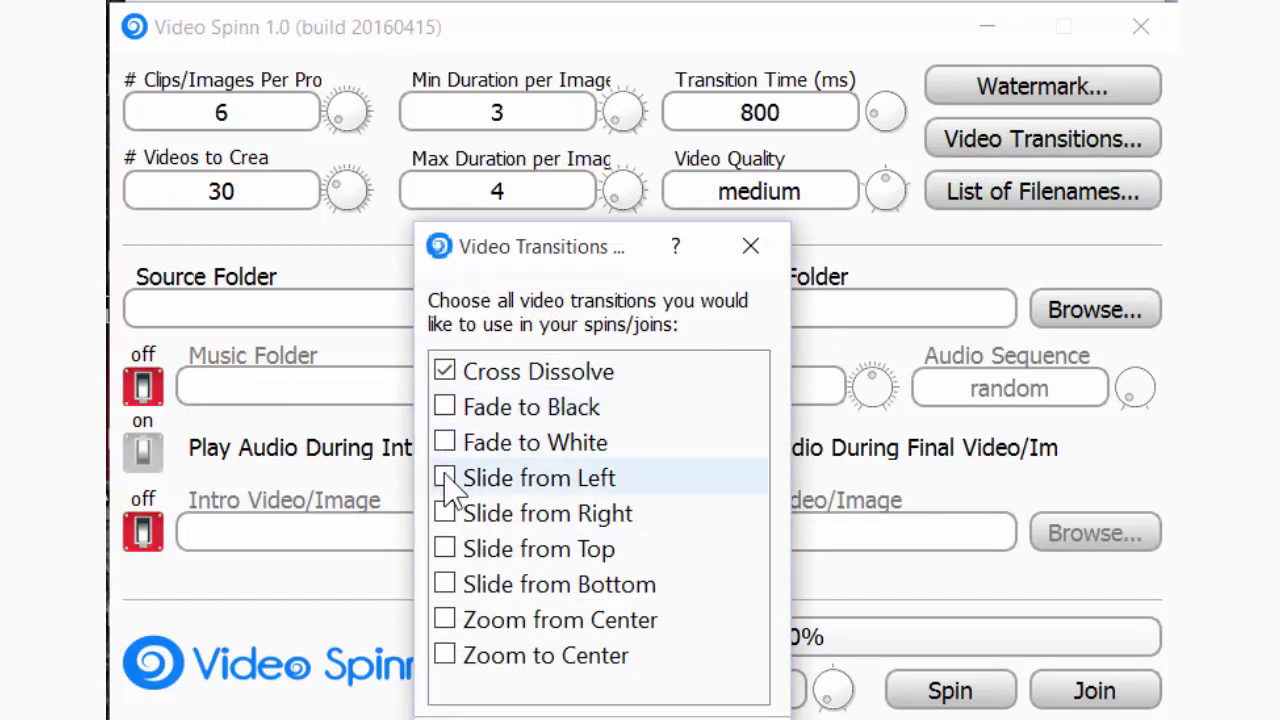
pyautogui.click(445, 622)
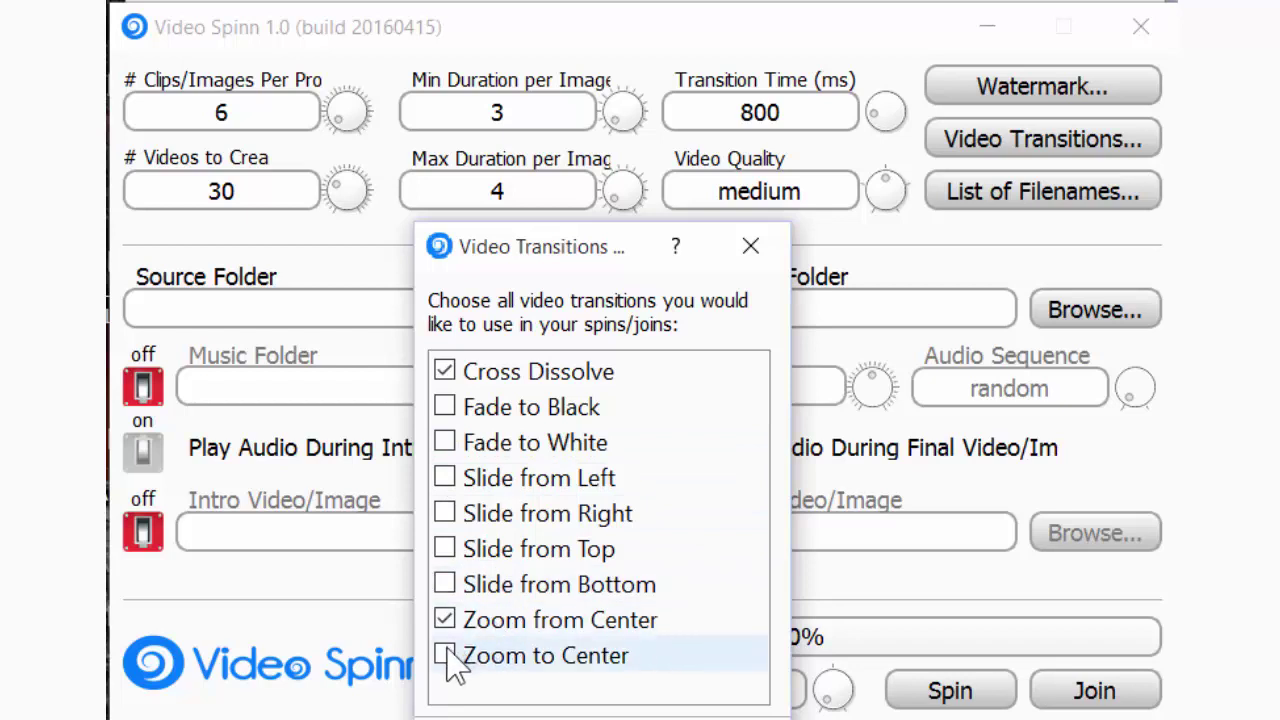
pyautogui.click(446, 478)
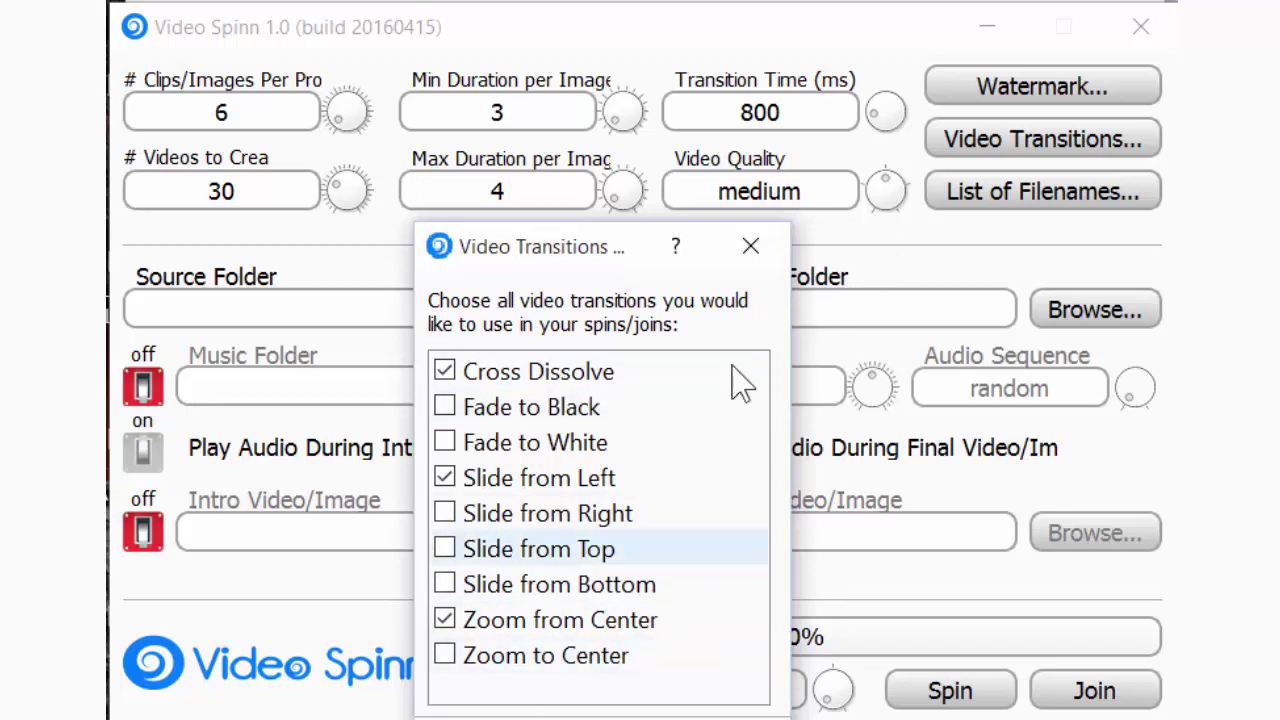
pyautogui.moveTo(610, 246); pyautogui.dragTo(581, 170)
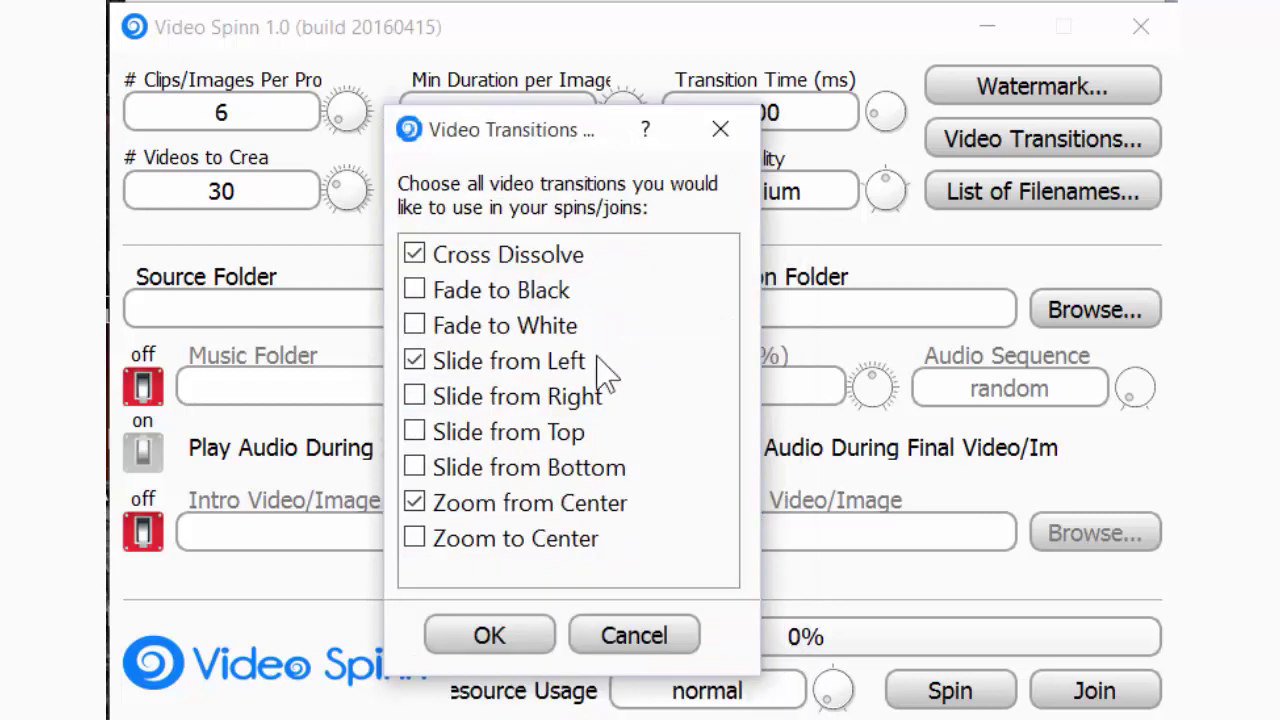
pyautogui.click(473, 642)
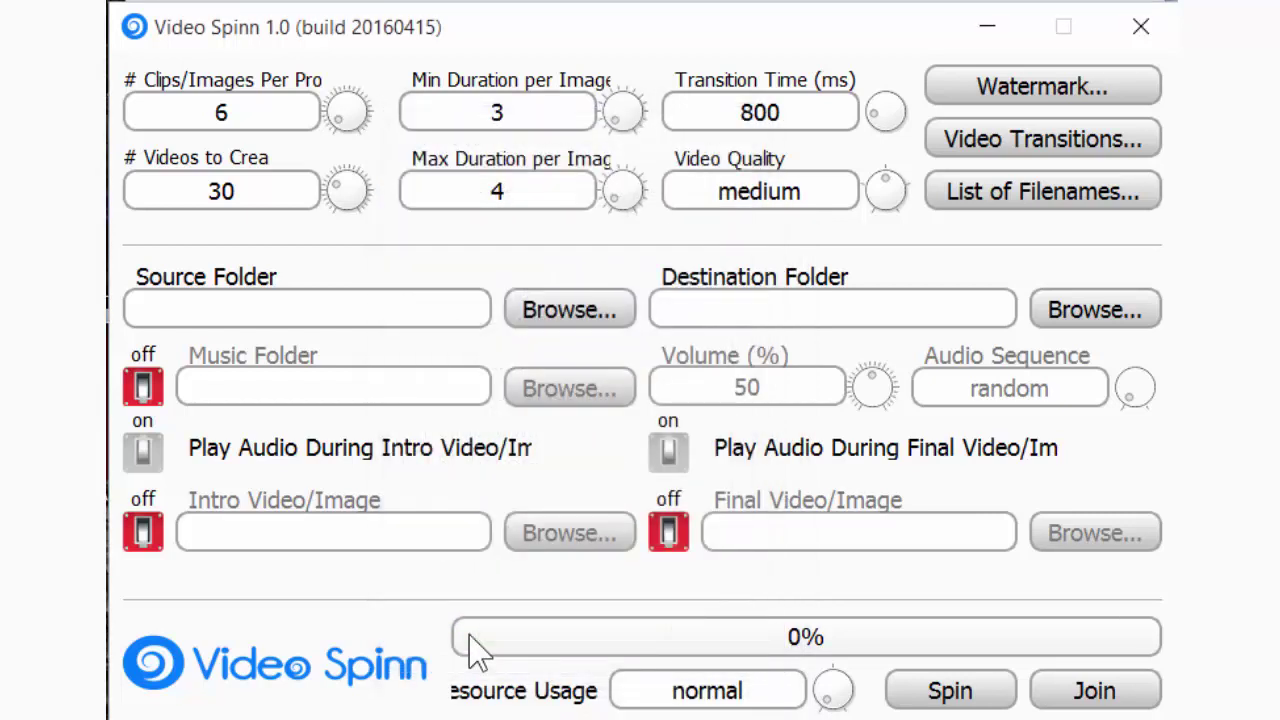
pyautogui.click(980, 210)
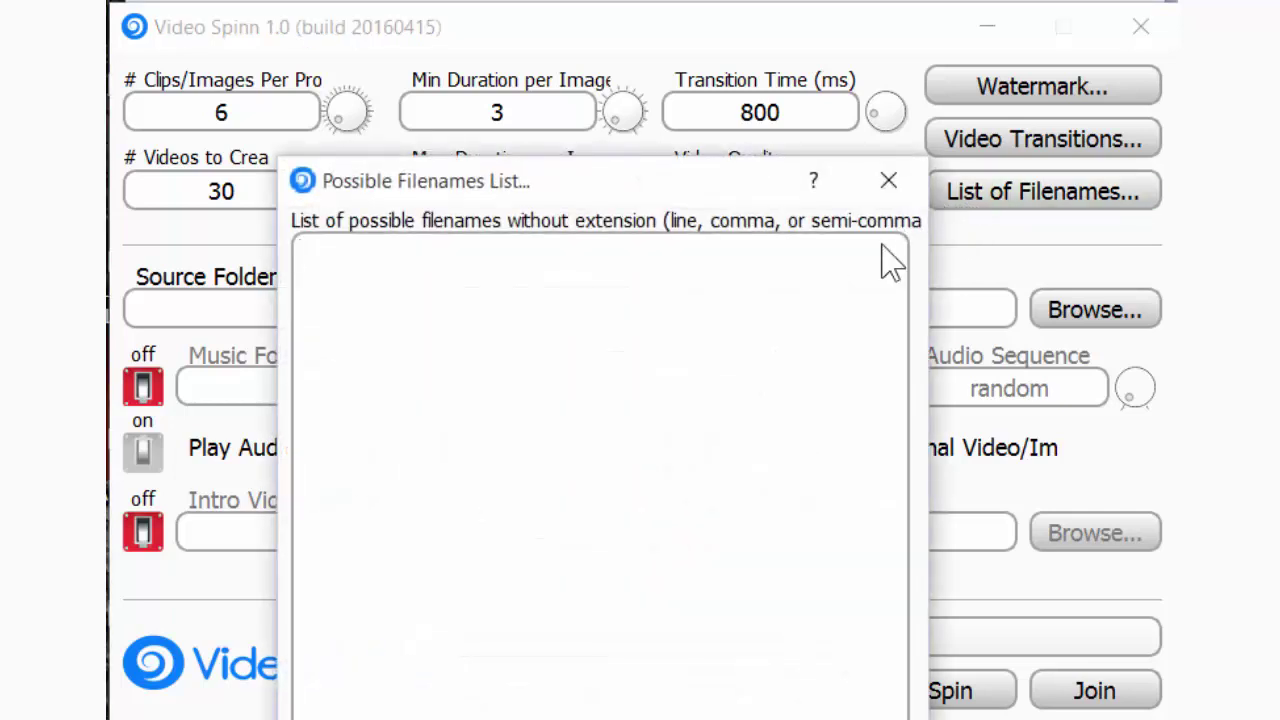
pyautogui.click(889, 182)
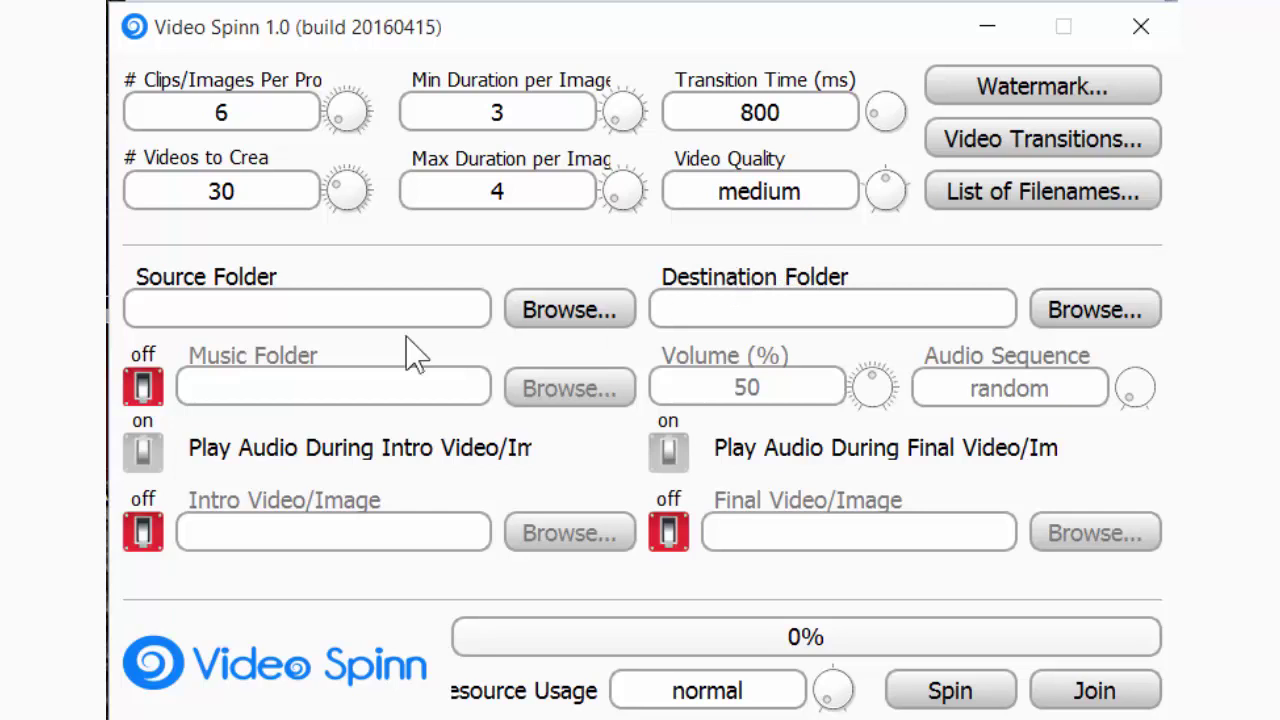
# Set the source folder to RoofingContractors' Source - Images to Use.
pyautogui.click(563, 316)
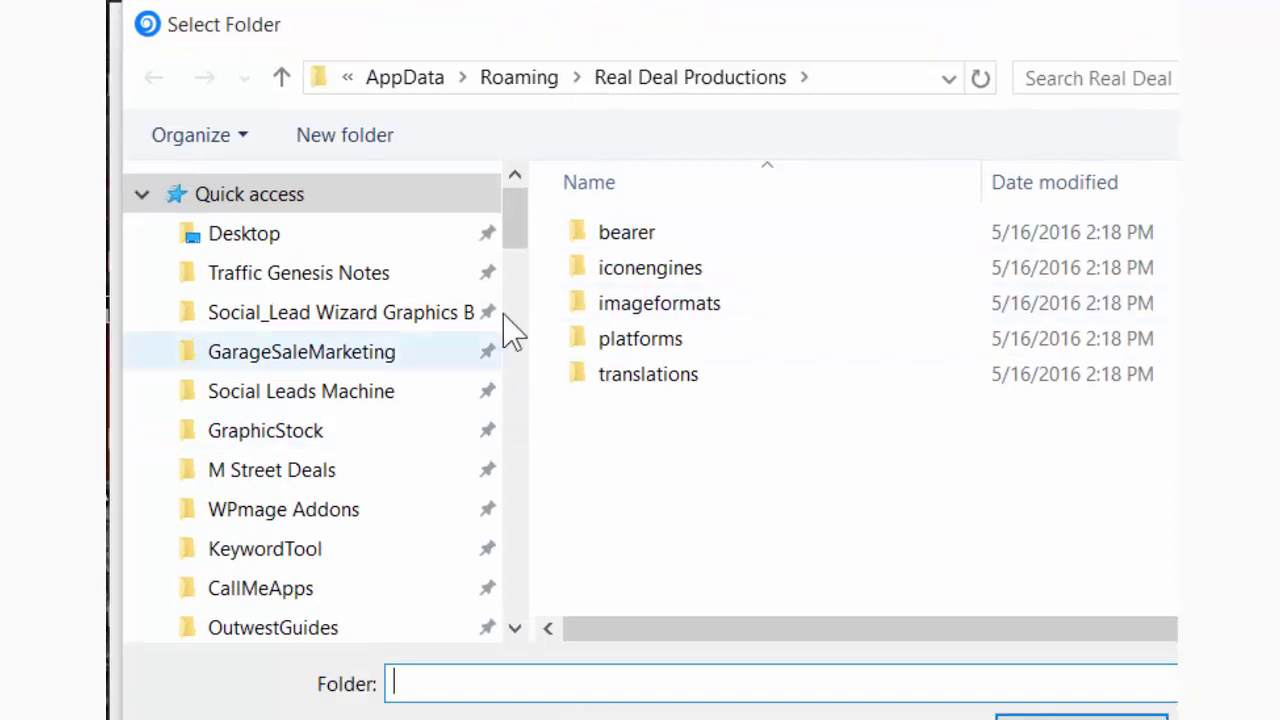
pyautogui.moveTo(514, 270); pyautogui.dragTo(520, 358)
pyautogui.click(318, 303)
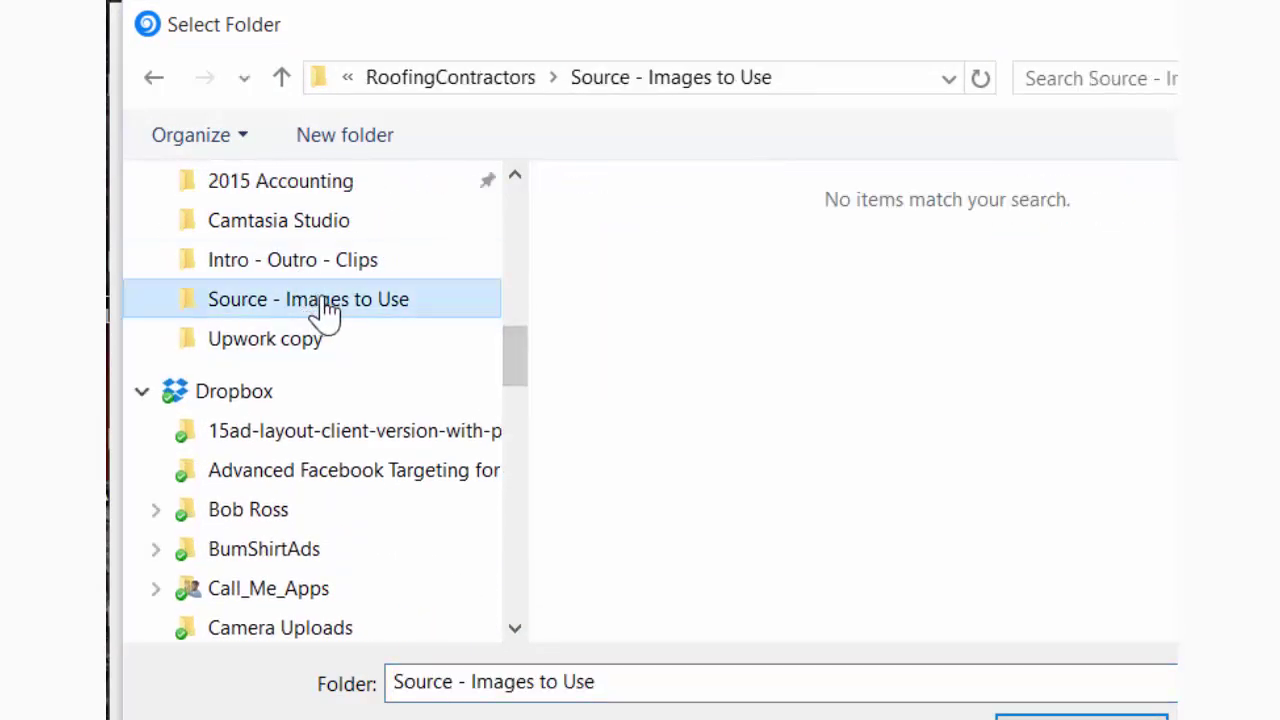
pyautogui.click(476, 80)
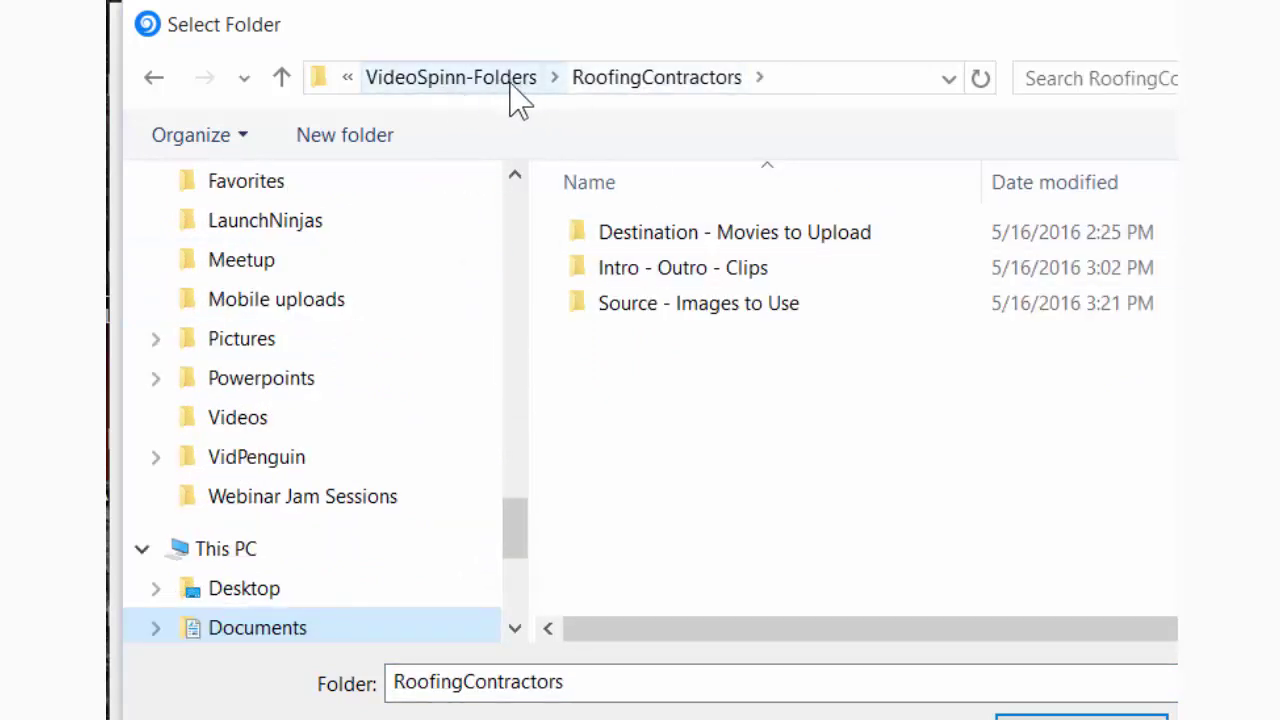
pyautogui.doubleClick(605, 312)
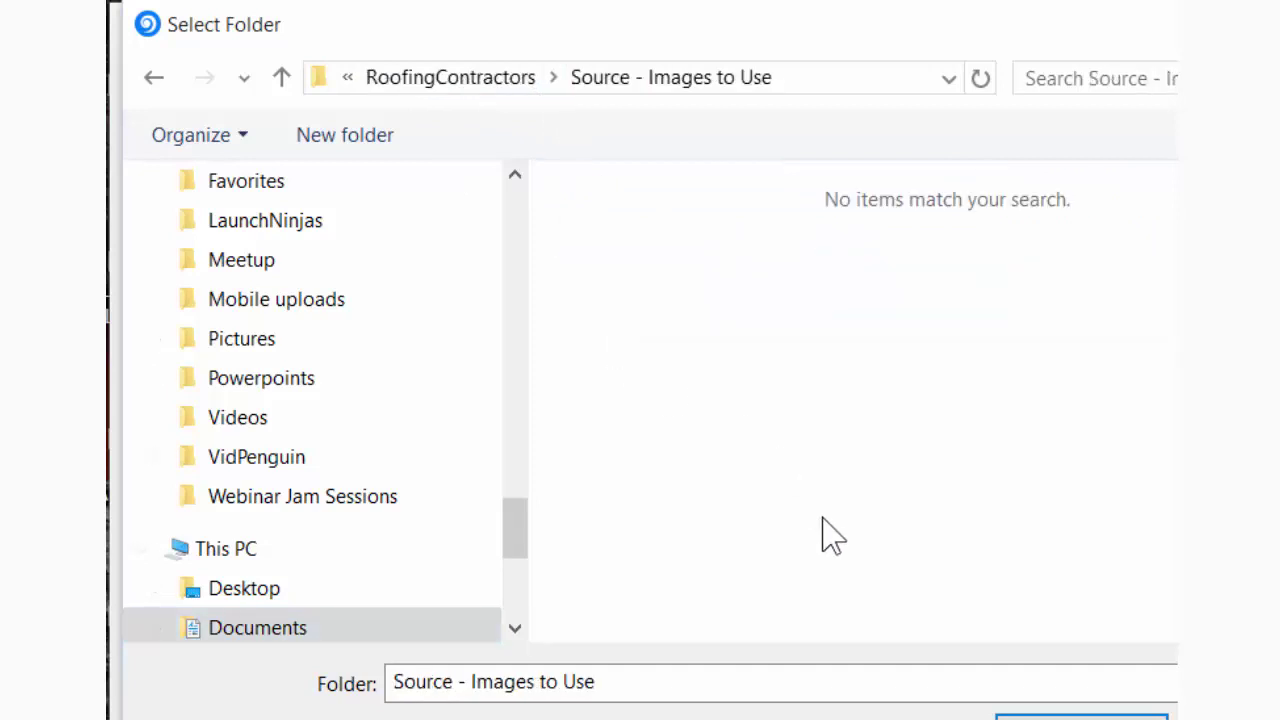
pyautogui.click(1045, 717)
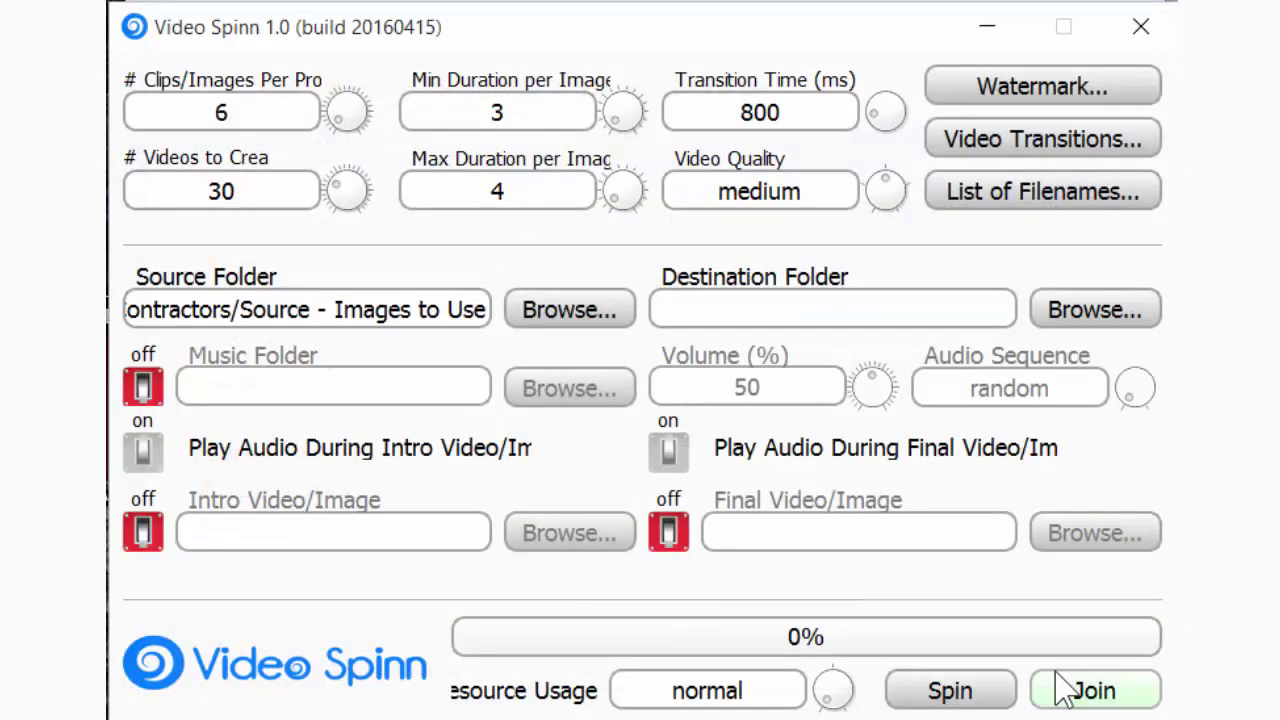
# Set the destination folder to Destination - Movies to Upload.
pyautogui.click(1100, 312)
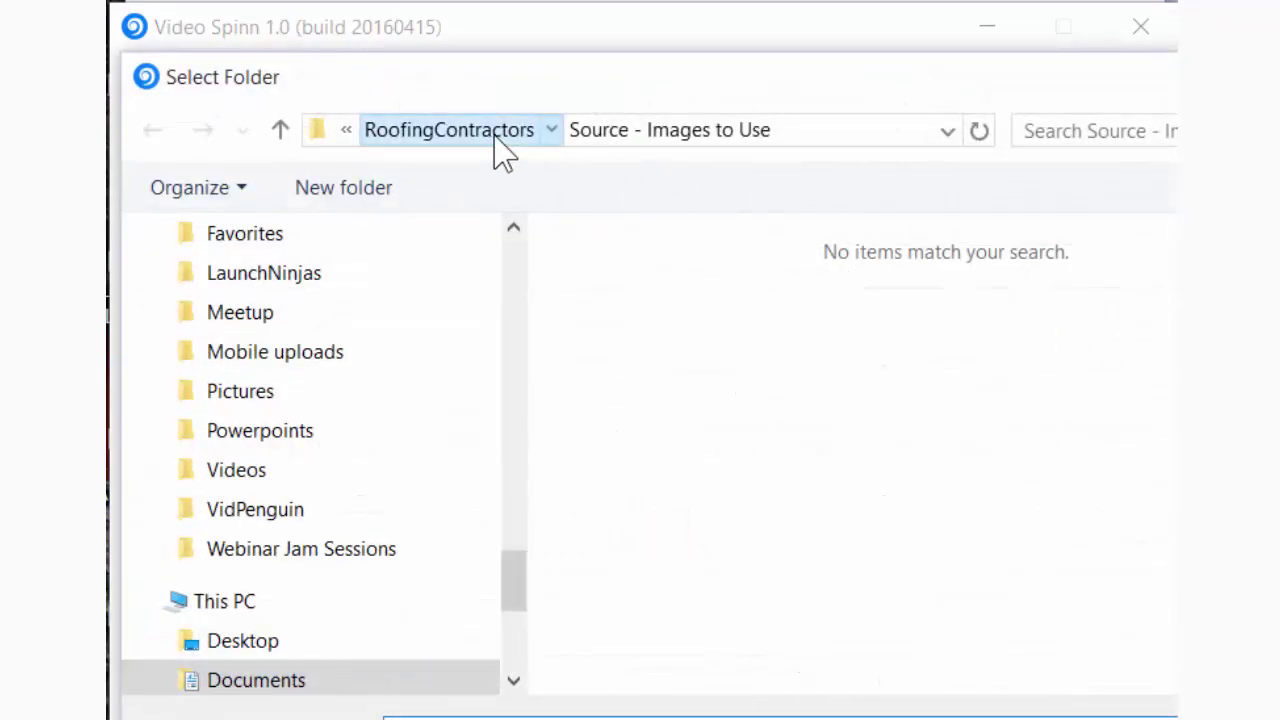
pyautogui.click(495, 138)
pyautogui.doubleClick(612, 300)
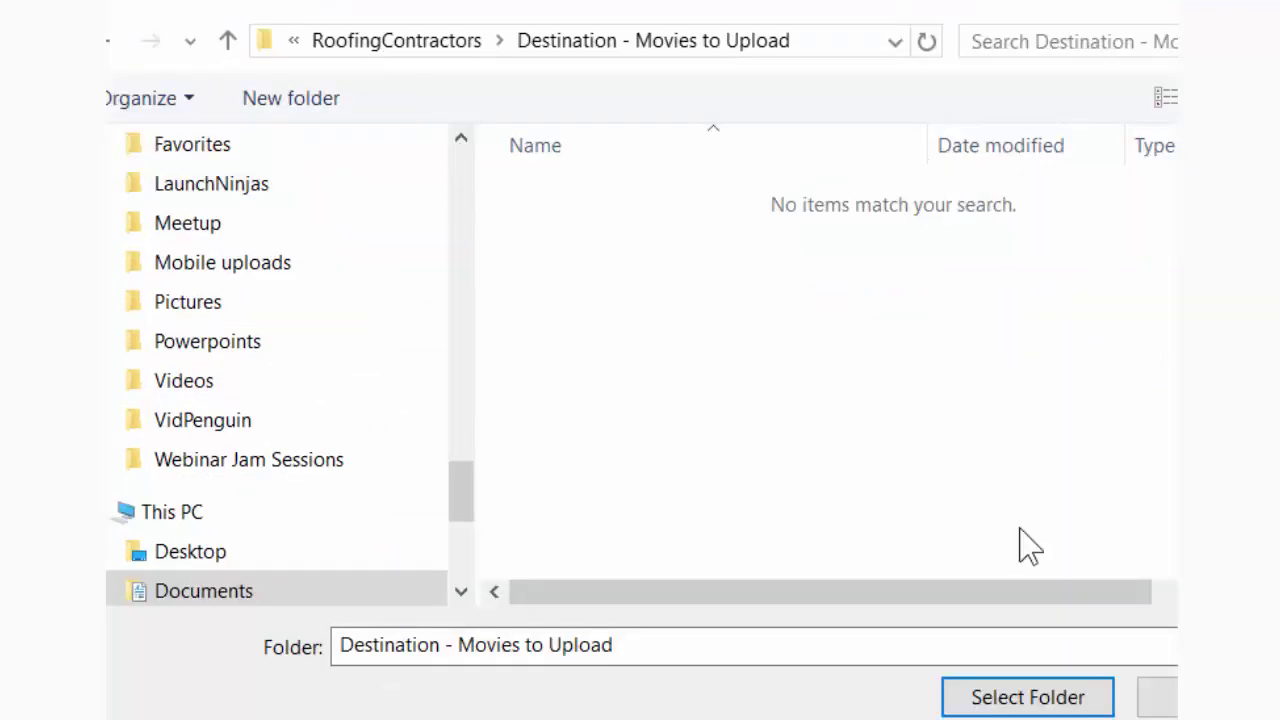
pyautogui.click(1043, 697)
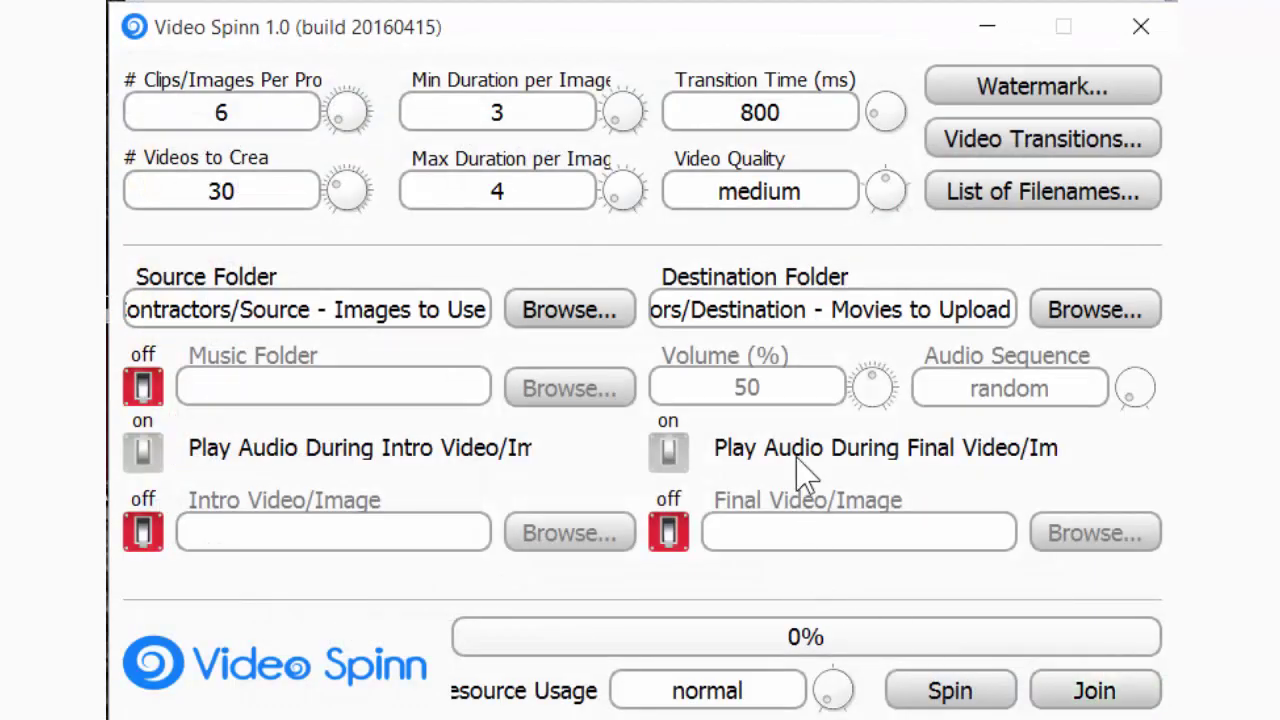
# Turn on background music using VideoSpinn-Folders' Background Music folder.
pyautogui.click(145, 387)
pyautogui.click(540, 405)
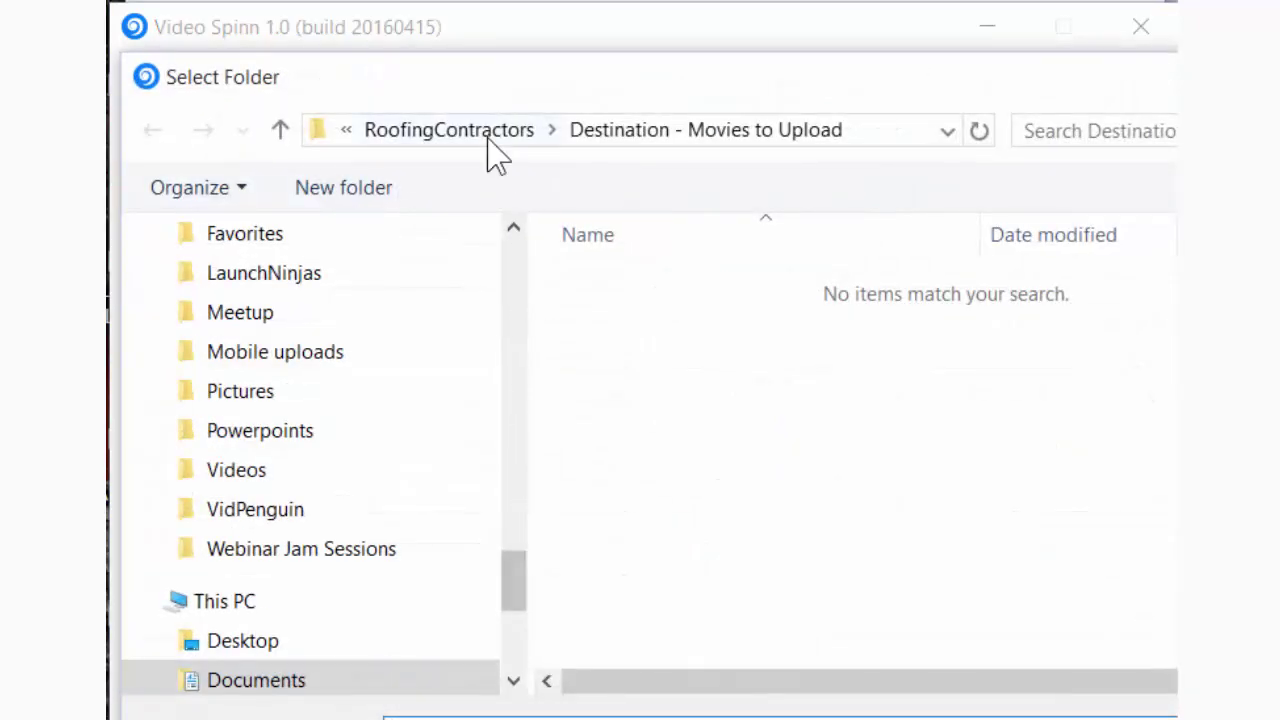
pyautogui.click(488, 133)
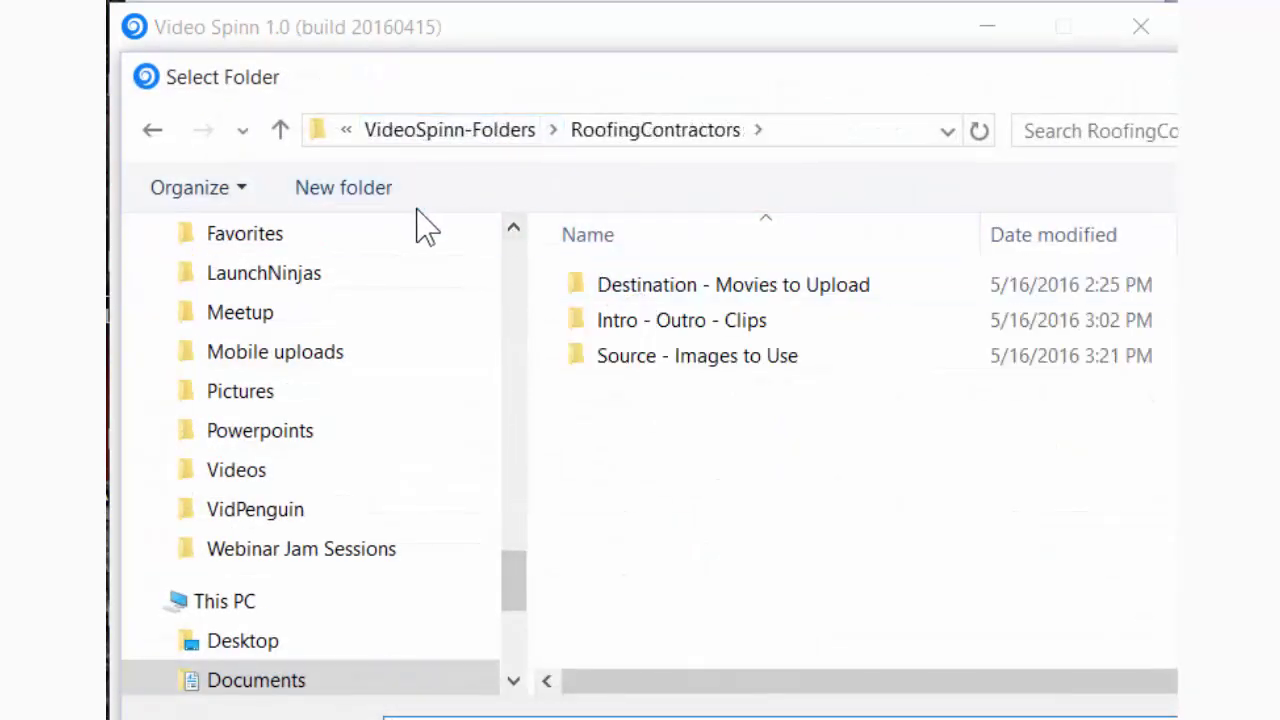
pyautogui.click(450, 135)
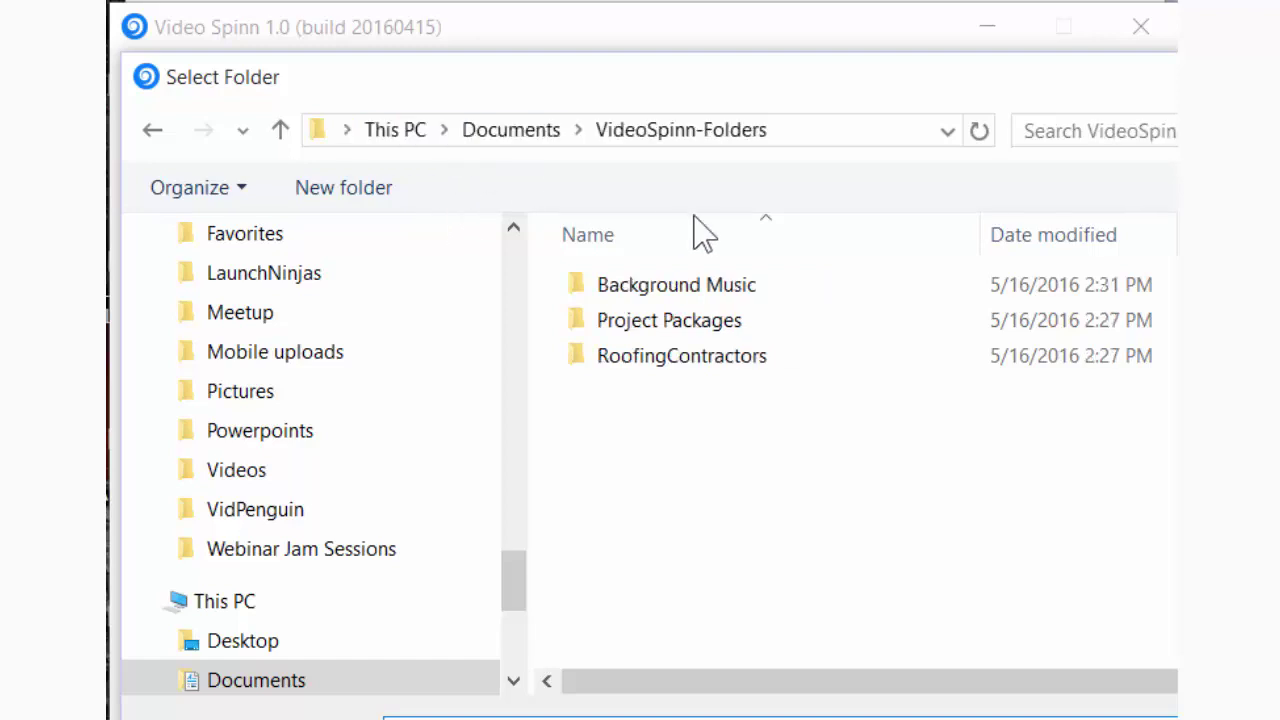
pyautogui.doubleClick(604, 285)
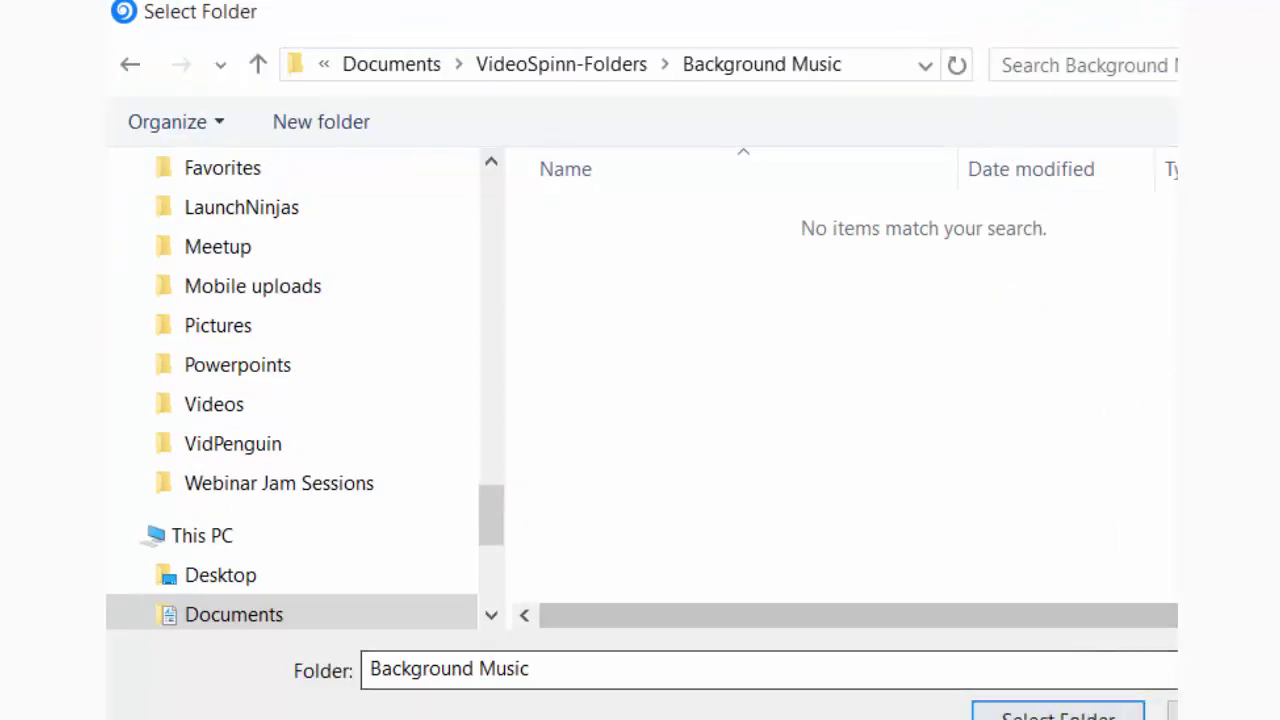
pyautogui.click(1048, 712)
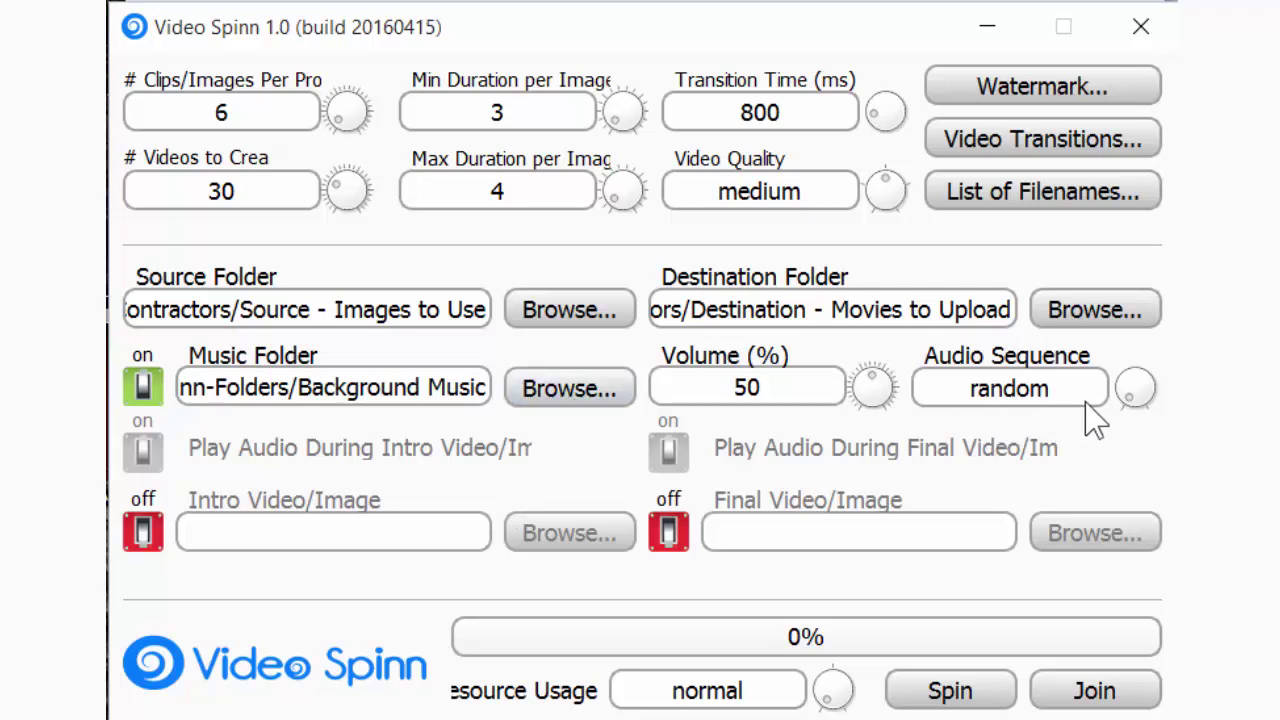
# Change the music Volume (%) from 50 to 12.
pyautogui.moveTo(794, 397); pyautogui.dragTo(729, 400)
# Enable the intro using damaged in hail storm.jpg from the Intro - Outro - Clips folder.
pyautogui.click(142, 533)
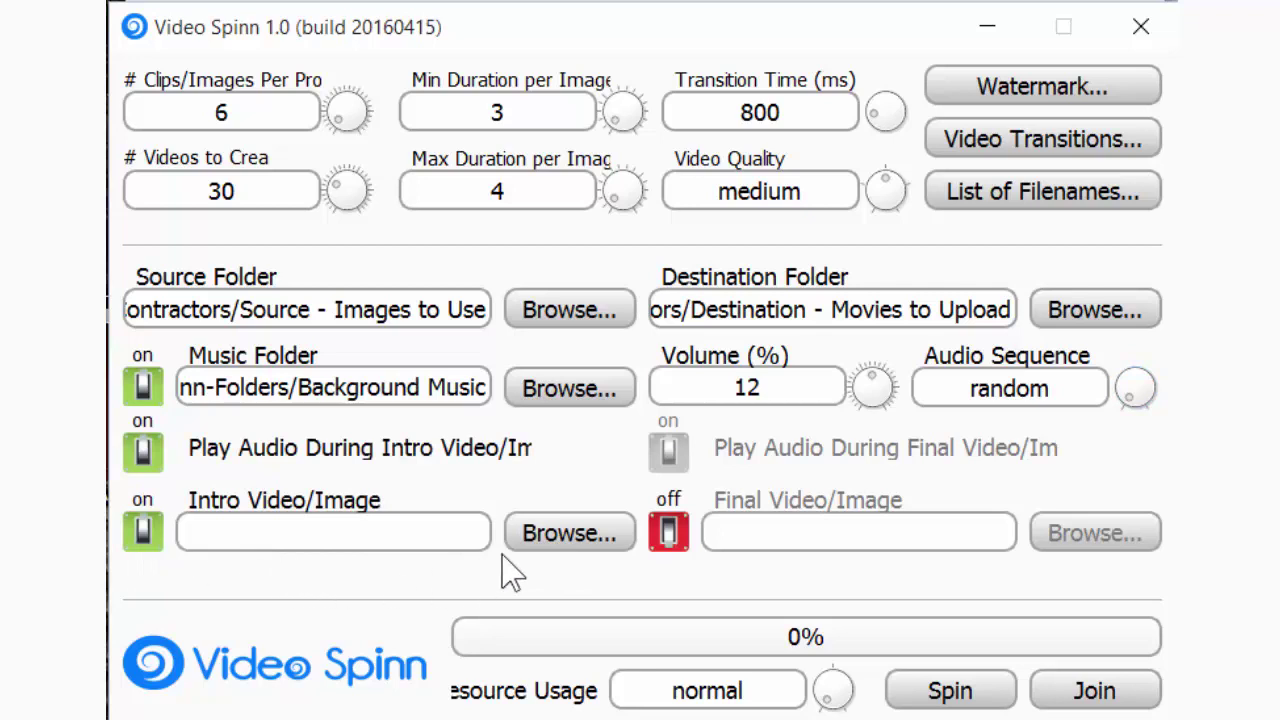
pyautogui.click(561, 545)
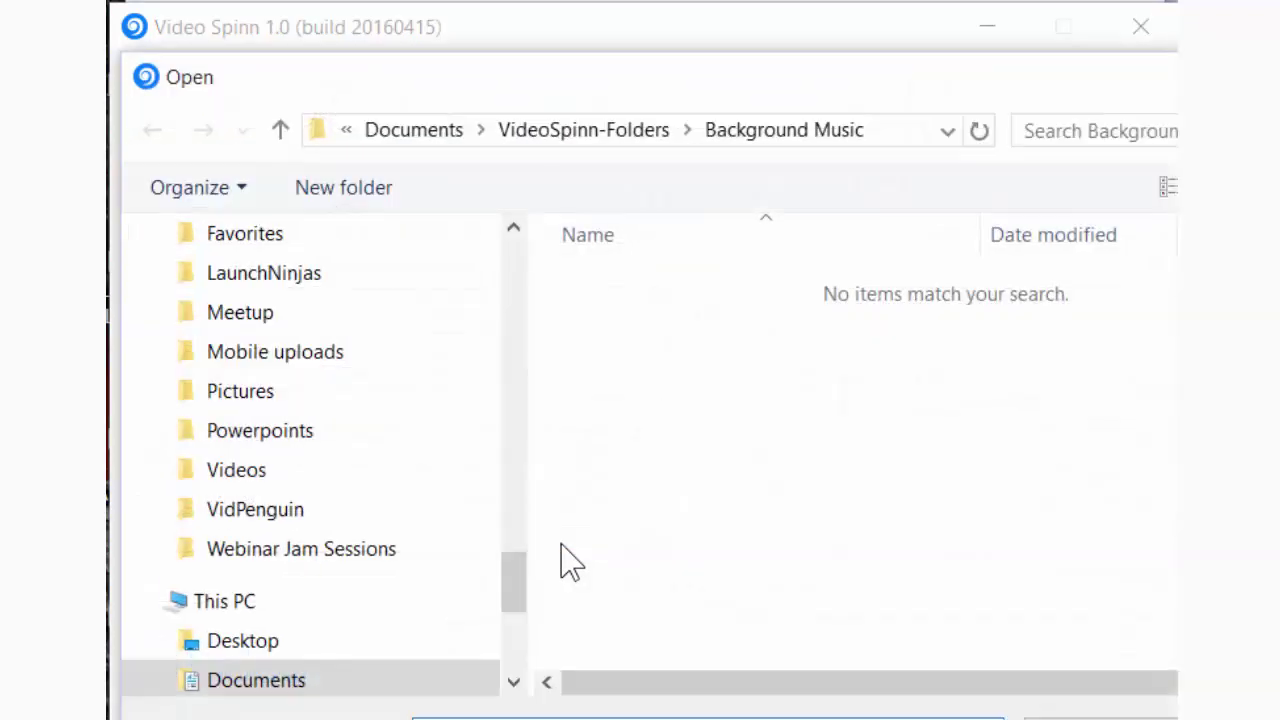
pyautogui.click(563, 140)
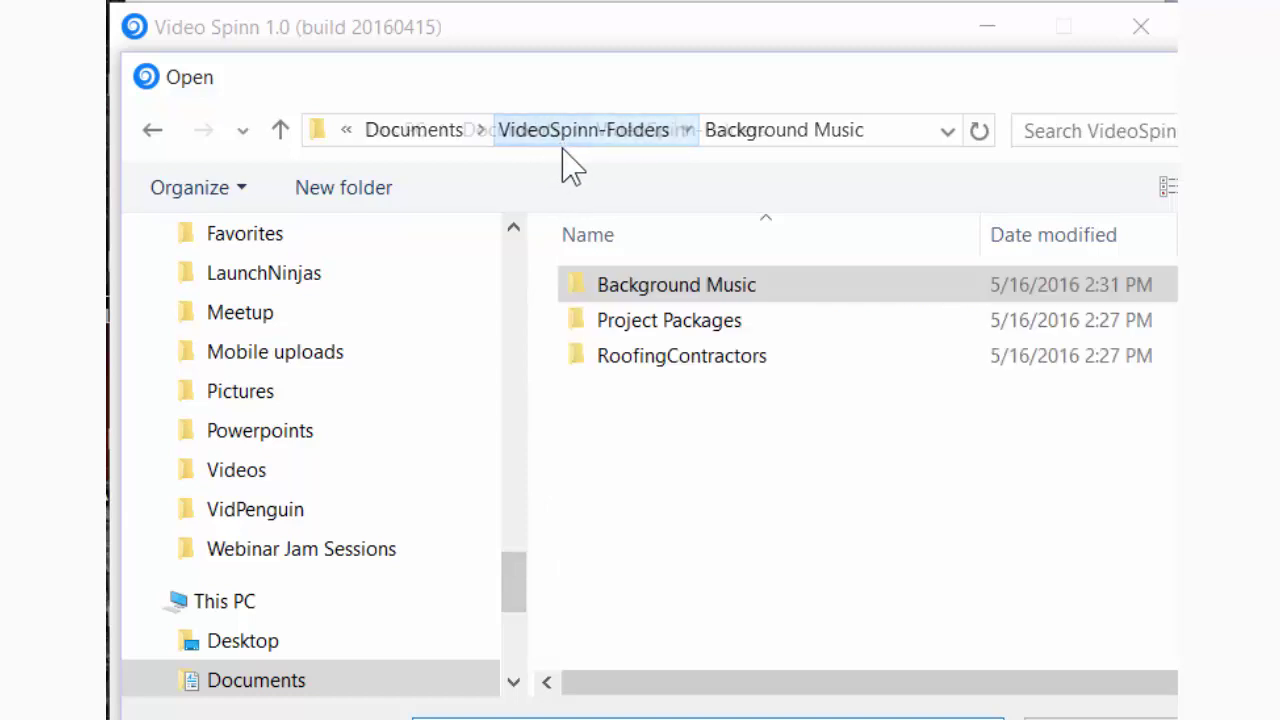
pyautogui.doubleClick(581, 364)
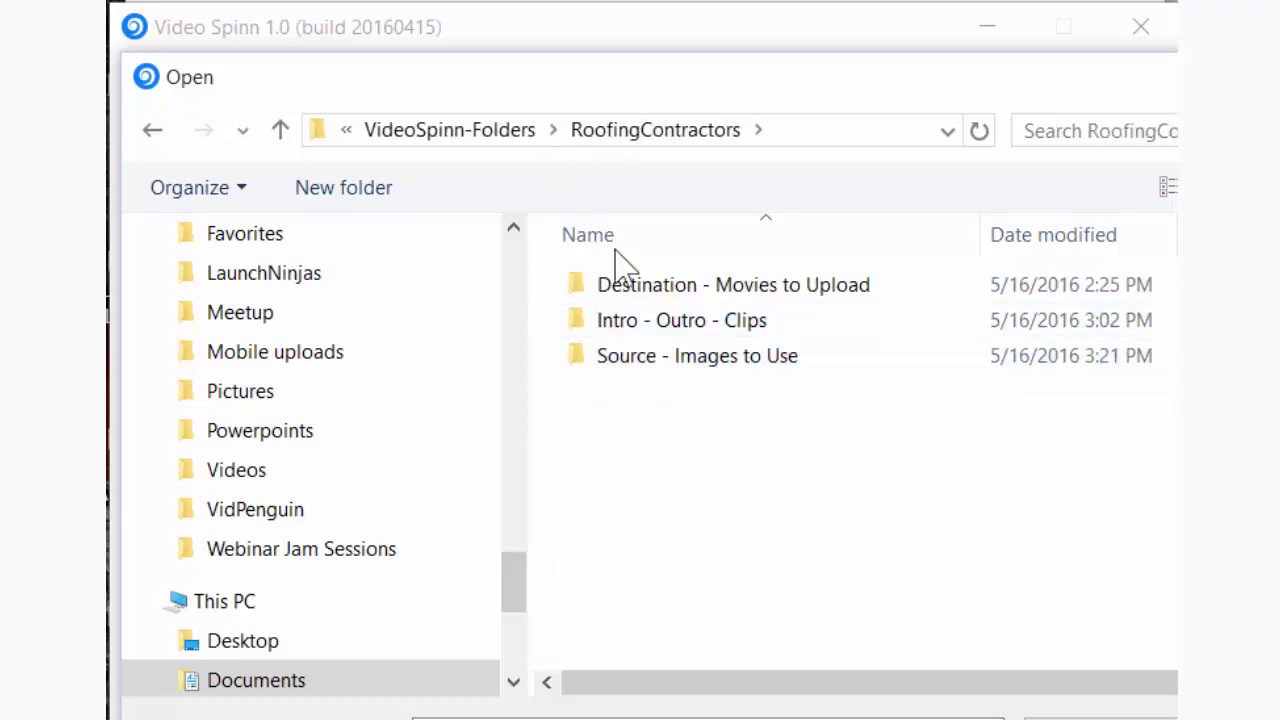
pyautogui.click(605, 330)
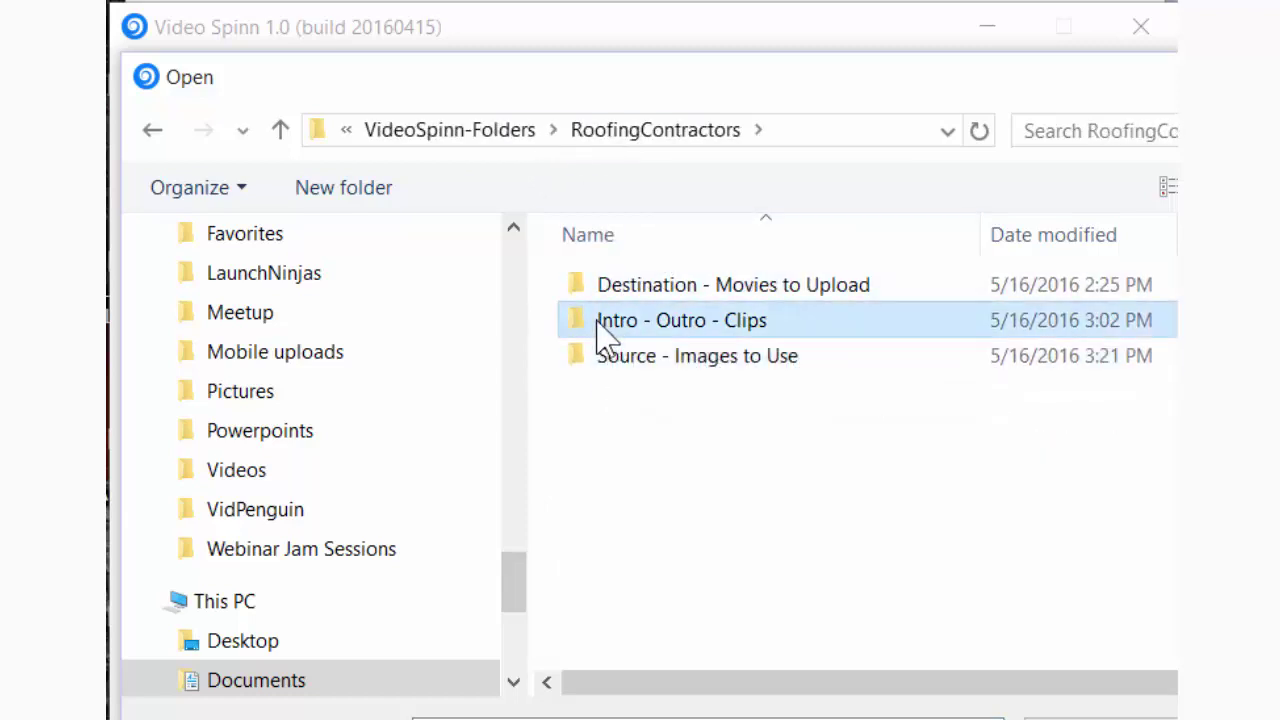
pyautogui.doubleClick(605, 330)
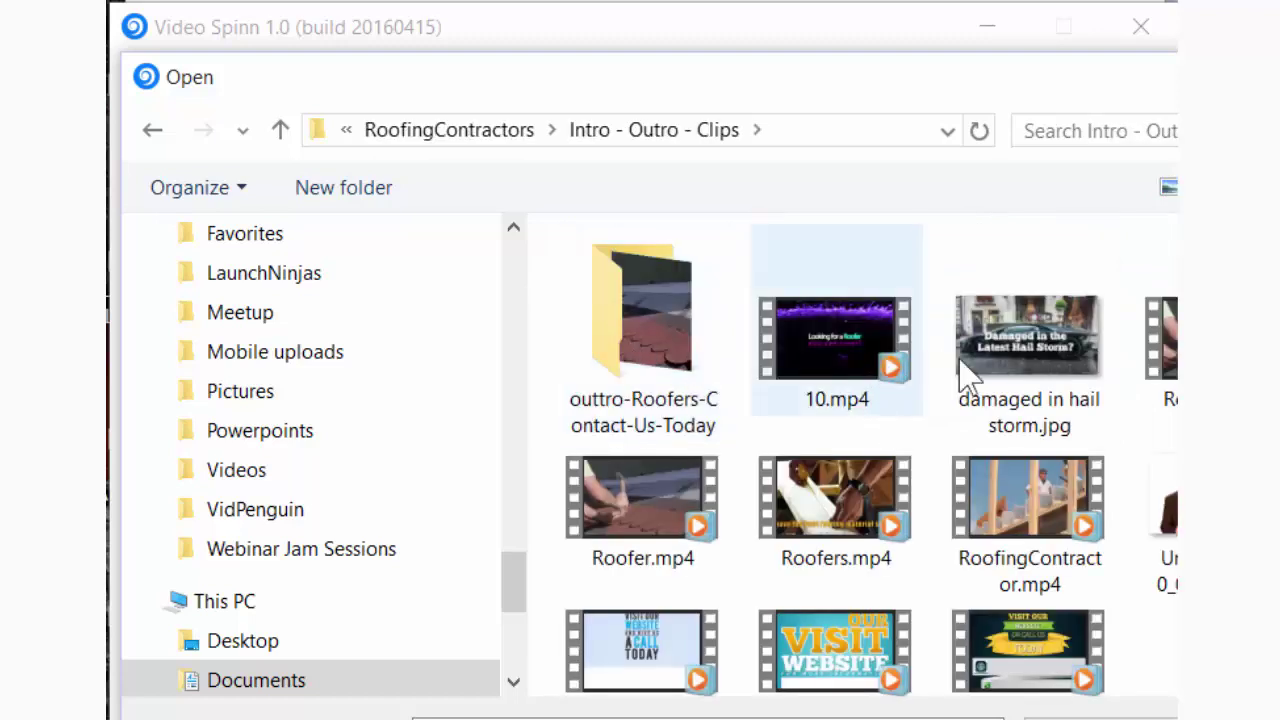
pyautogui.click(1020, 343)
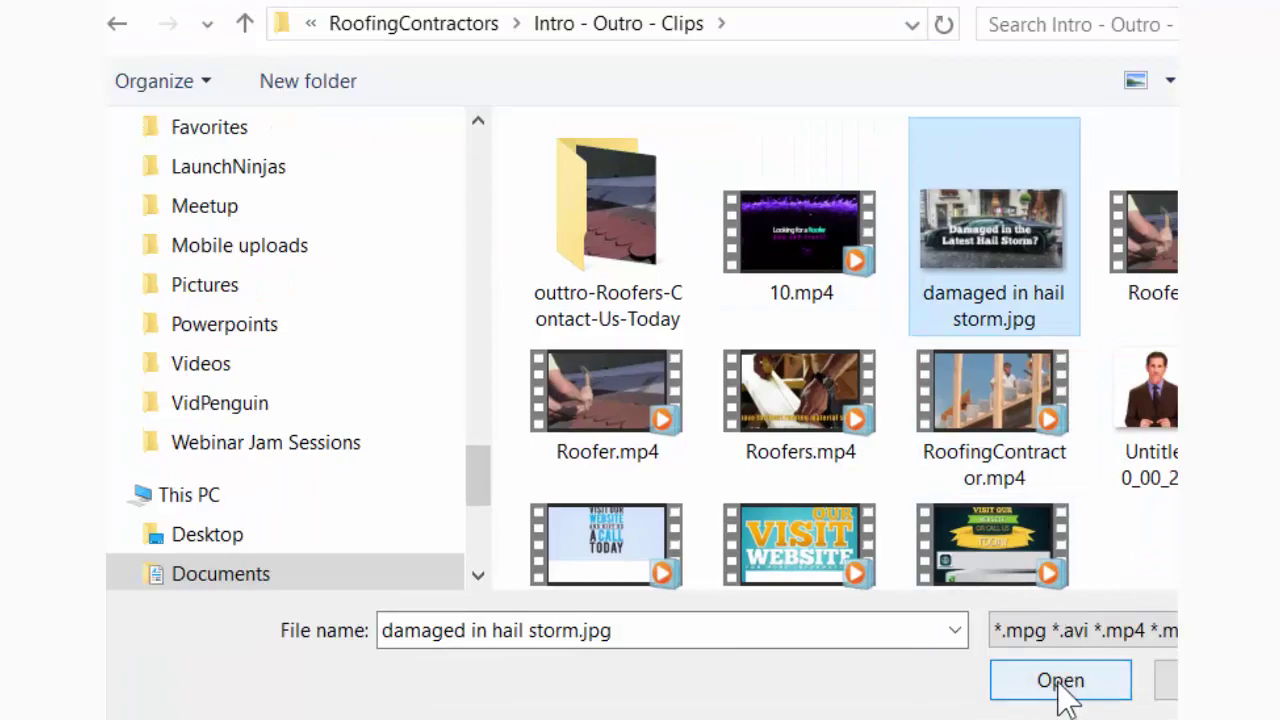
pyautogui.click(1062, 680)
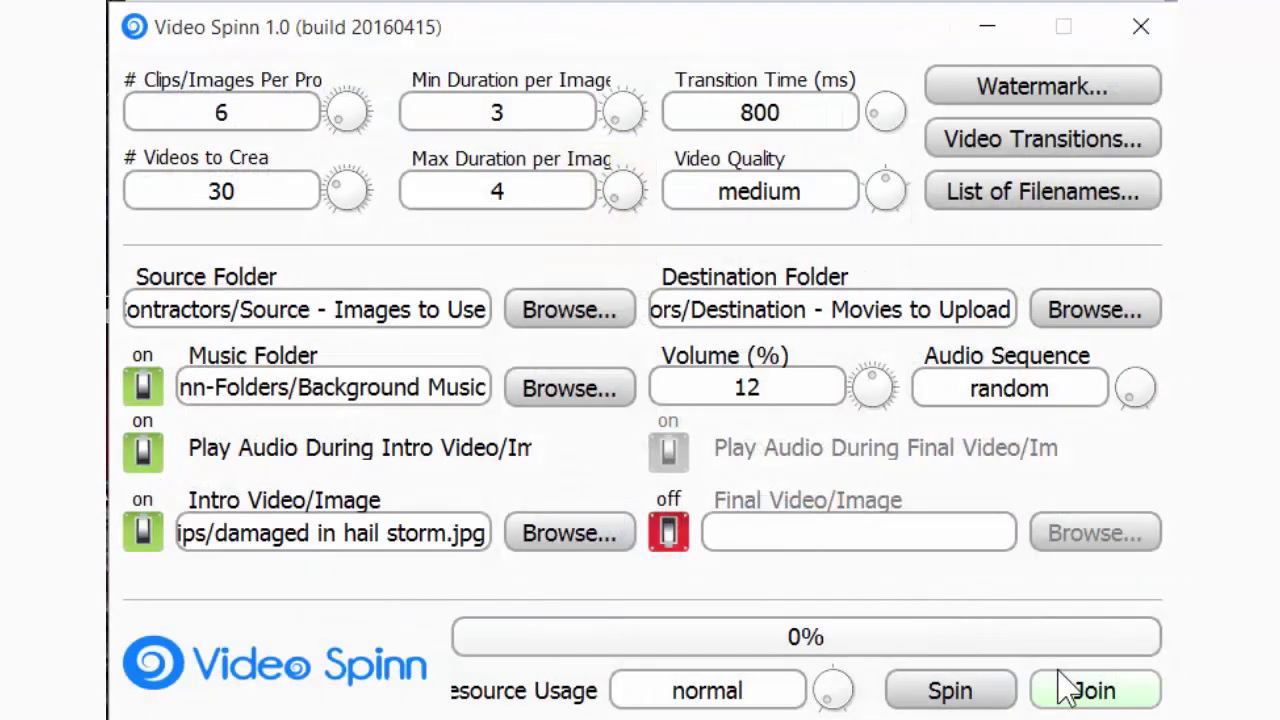
# Enable the final video using the outtro-Roofers-Contact-Us-Today.mp4 clip.
pyautogui.click(668, 533)
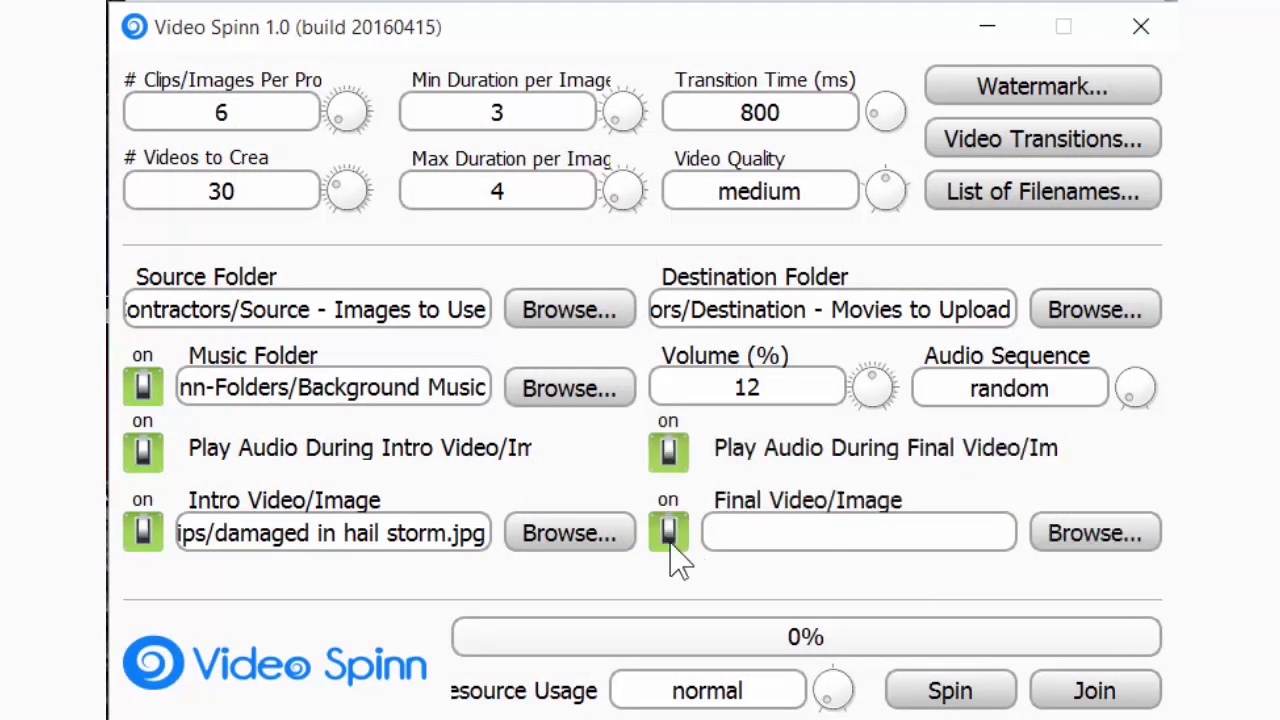
pyautogui.click(1073, 540)
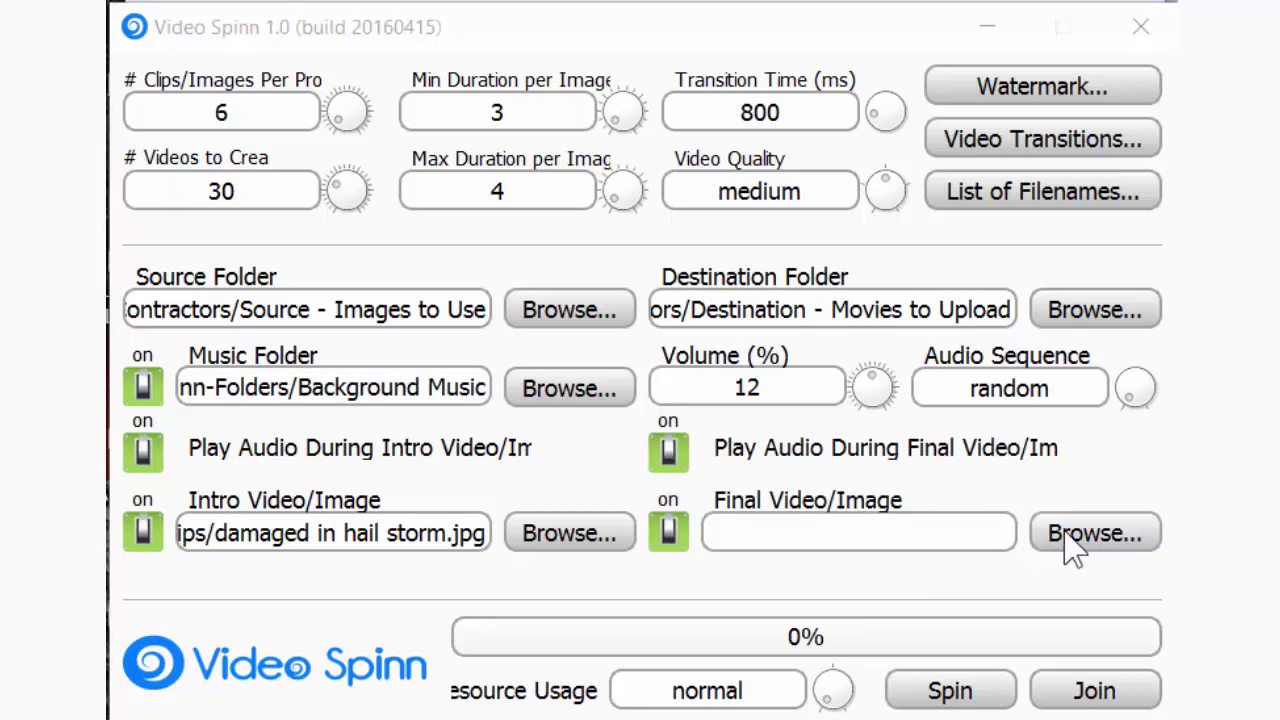
pyautogui.doubleClick(663, 320)
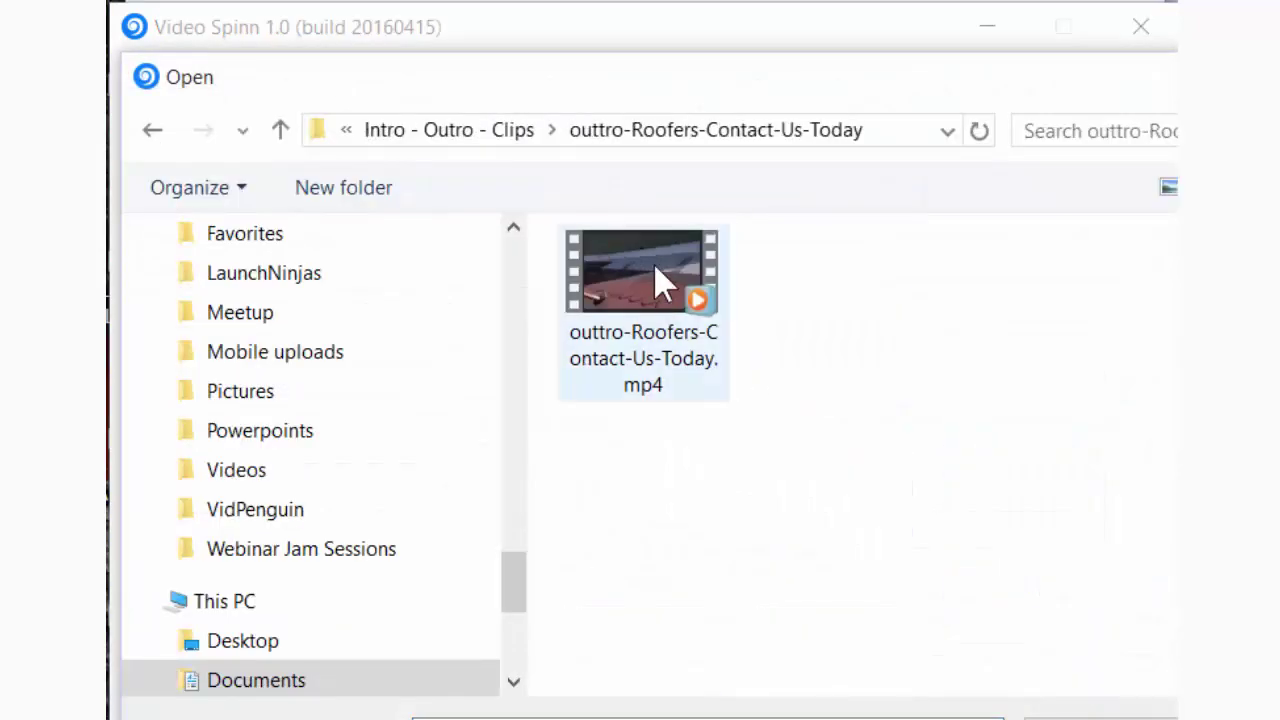
pyautogui.click(663, 280)
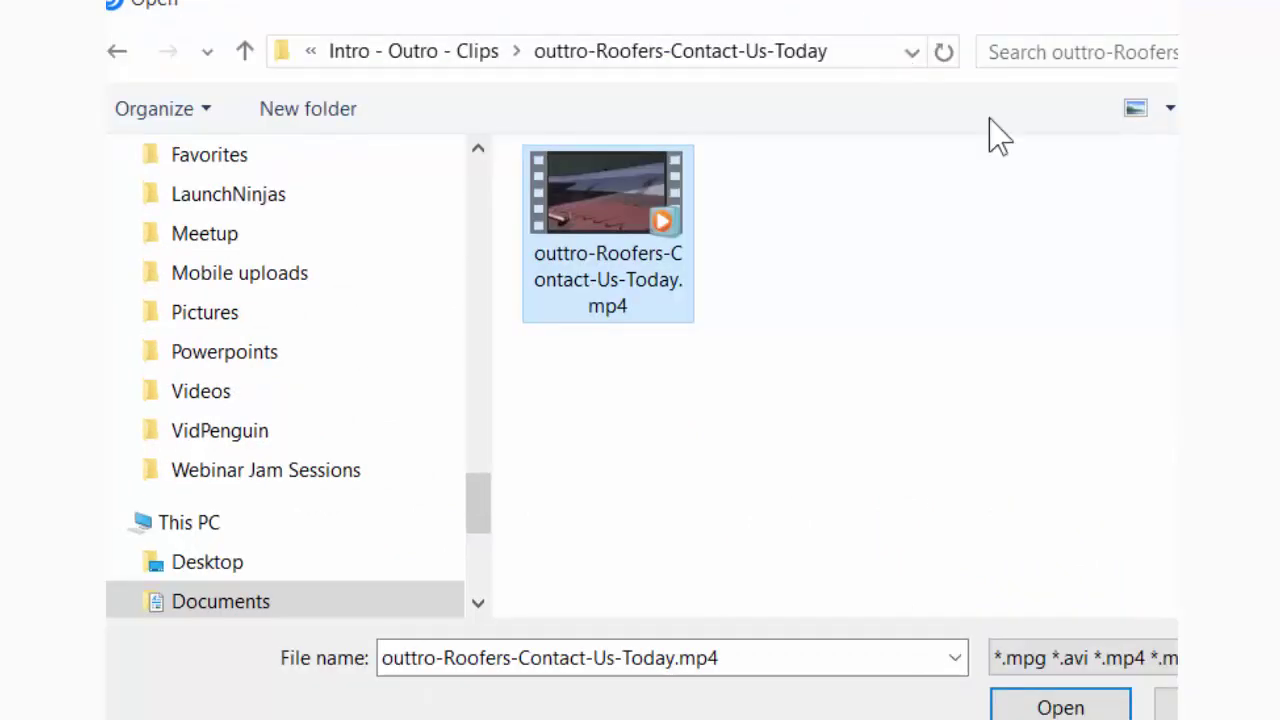
pyautogui.click(1060, 706)
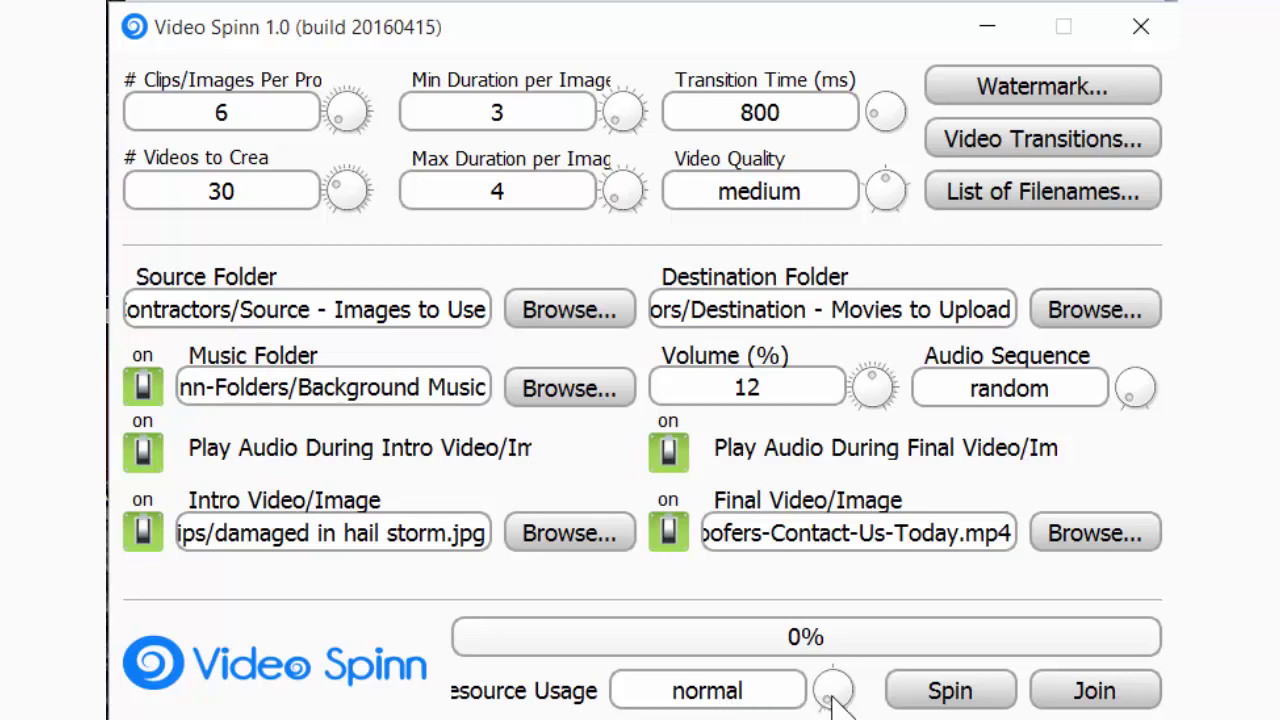
# Max out Resource Usage and start spinning the 30-video batch.
pyautogui.moveTo(835, 702); pyautogui.dragTo(845, 706)
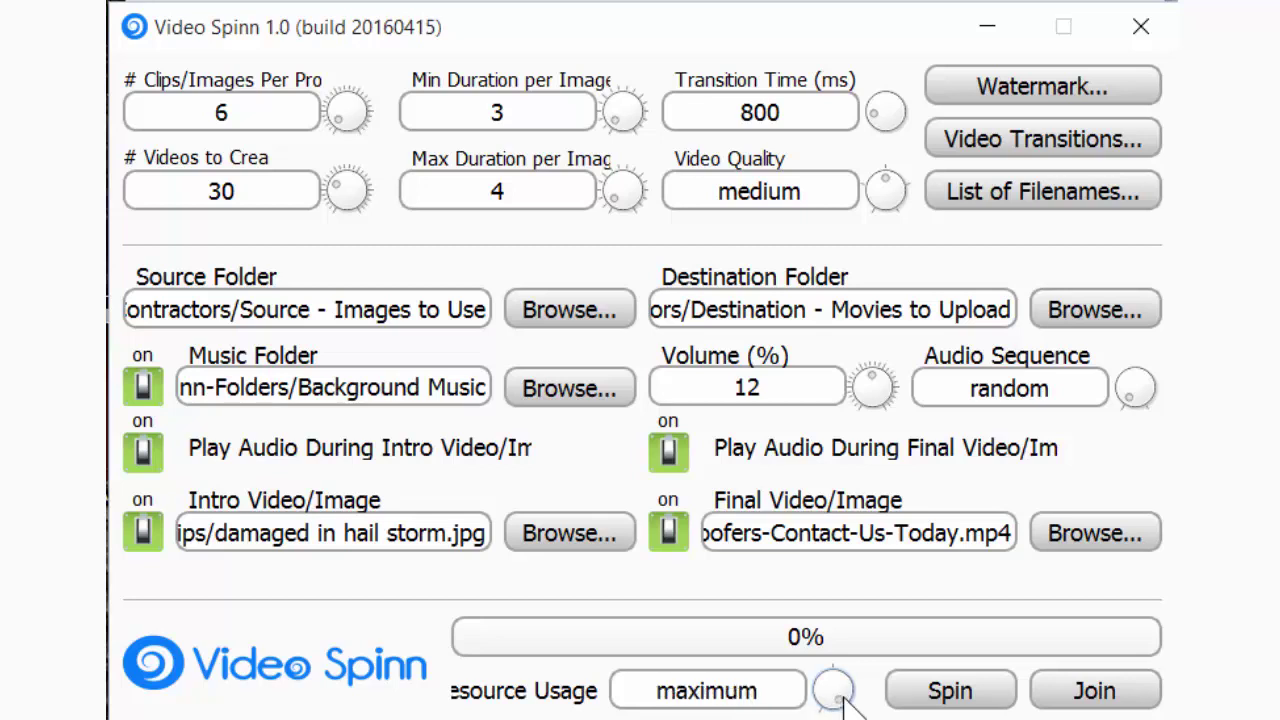
pyautogui.click(950, 692)
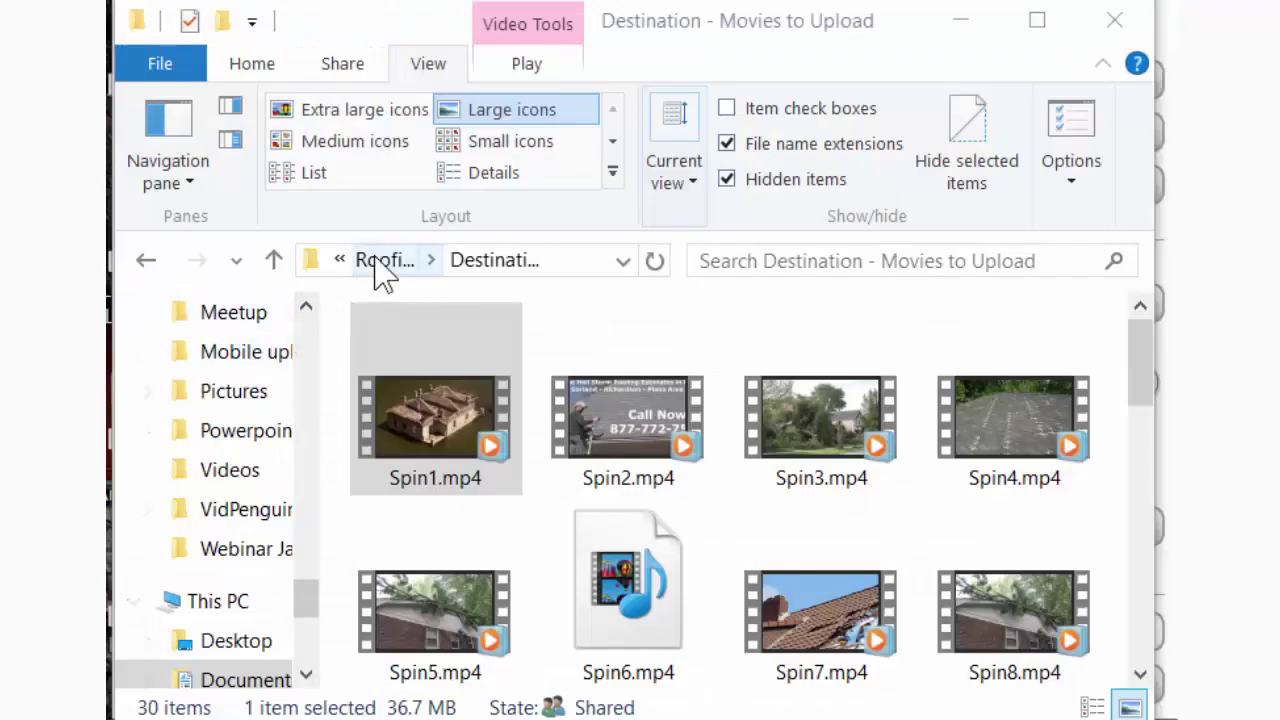
# Check render progress, then open Destination - Movies to Upload in Explorer to view the Spin videos.
pyautogui.click(1172, 258)
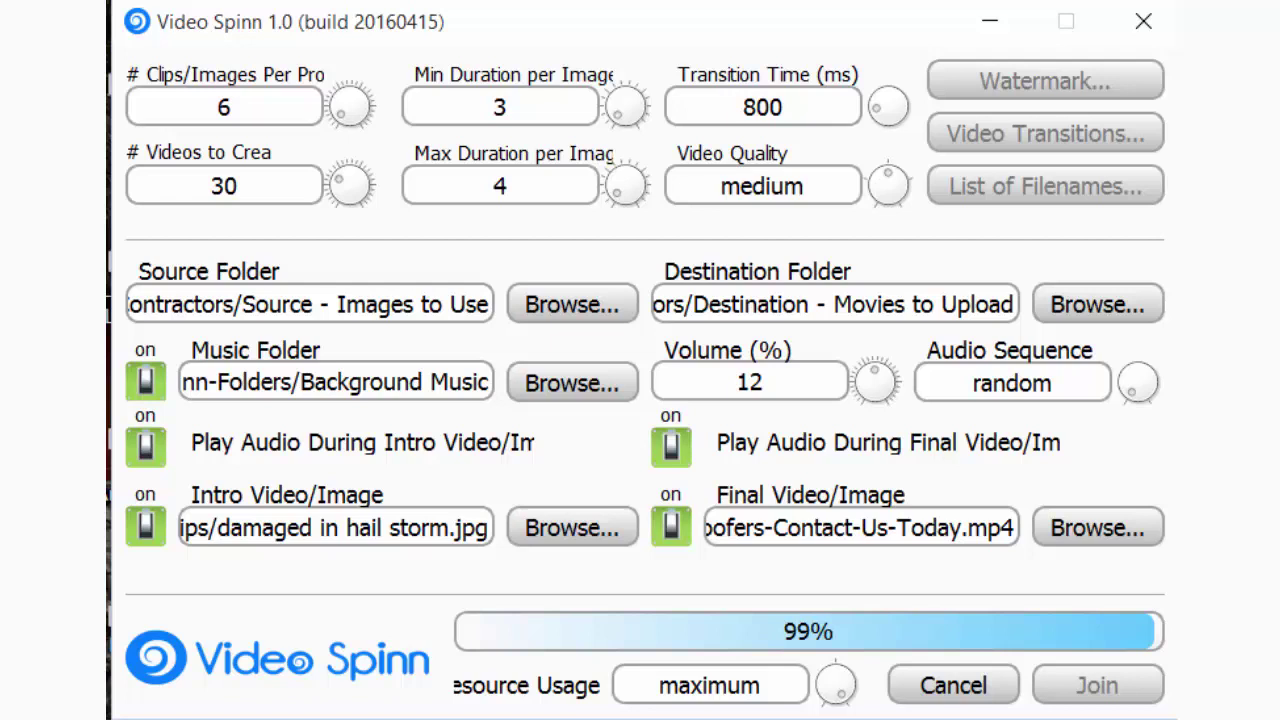
pyautogui.hotkey('alt', 'Tab')
pyautogui.press('Tab')
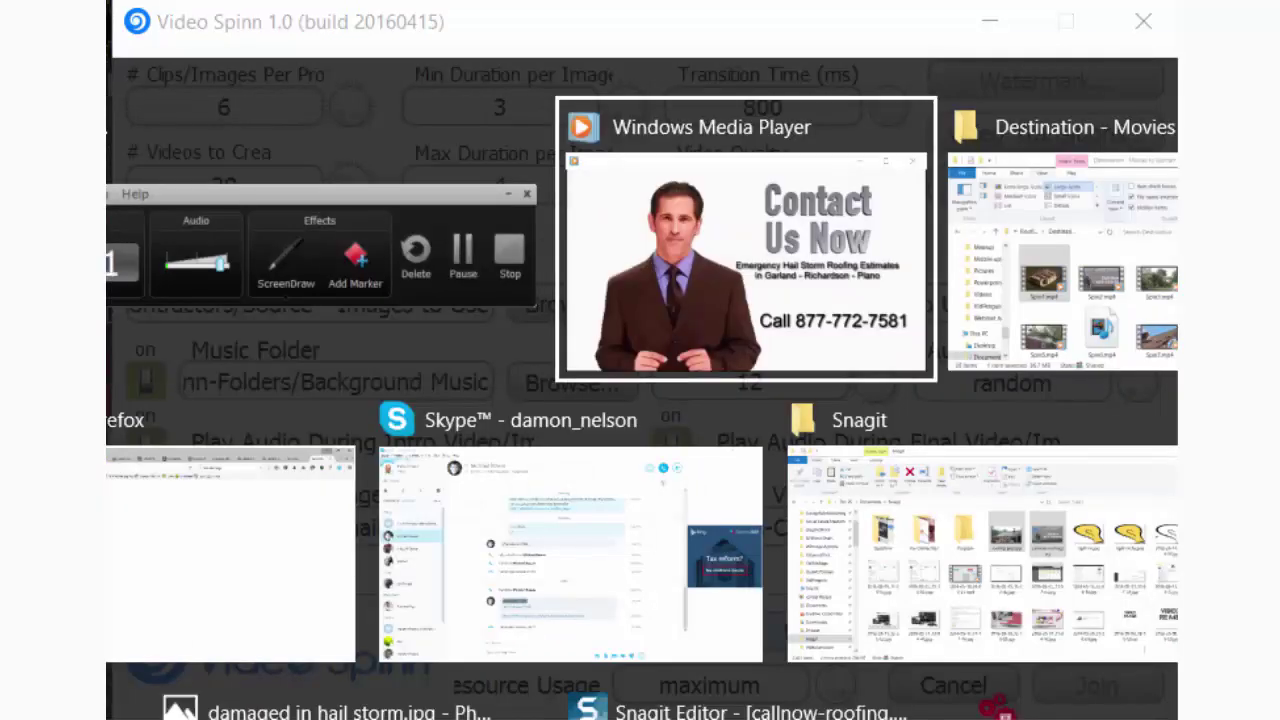
pyautogui.press('Tab')
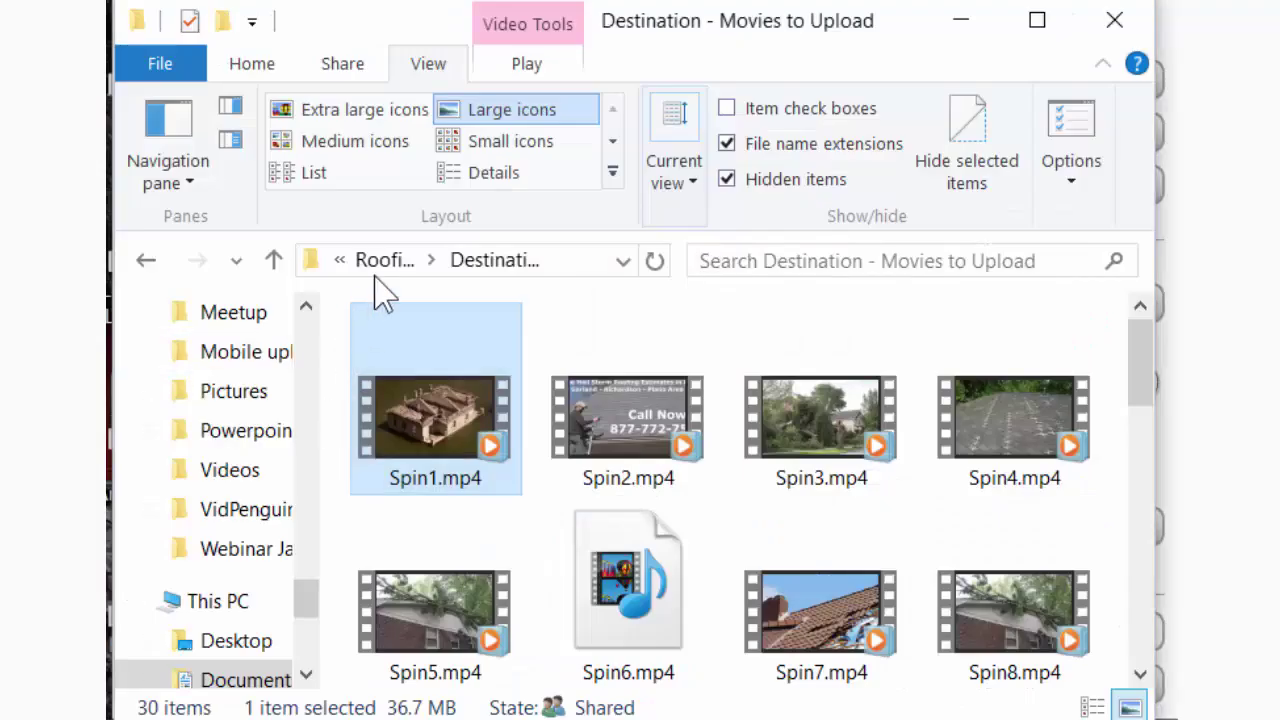
pyautogui.click(382, 262)
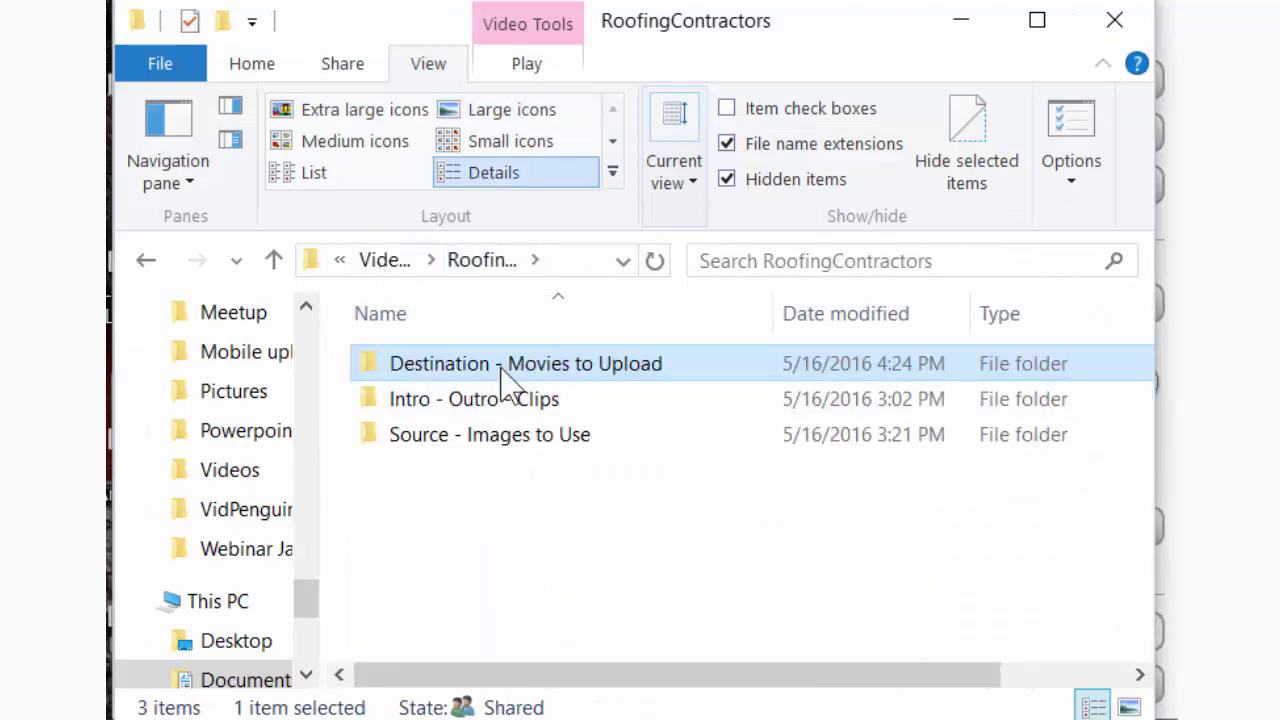
pyautogui.doubleClick(430, 375)
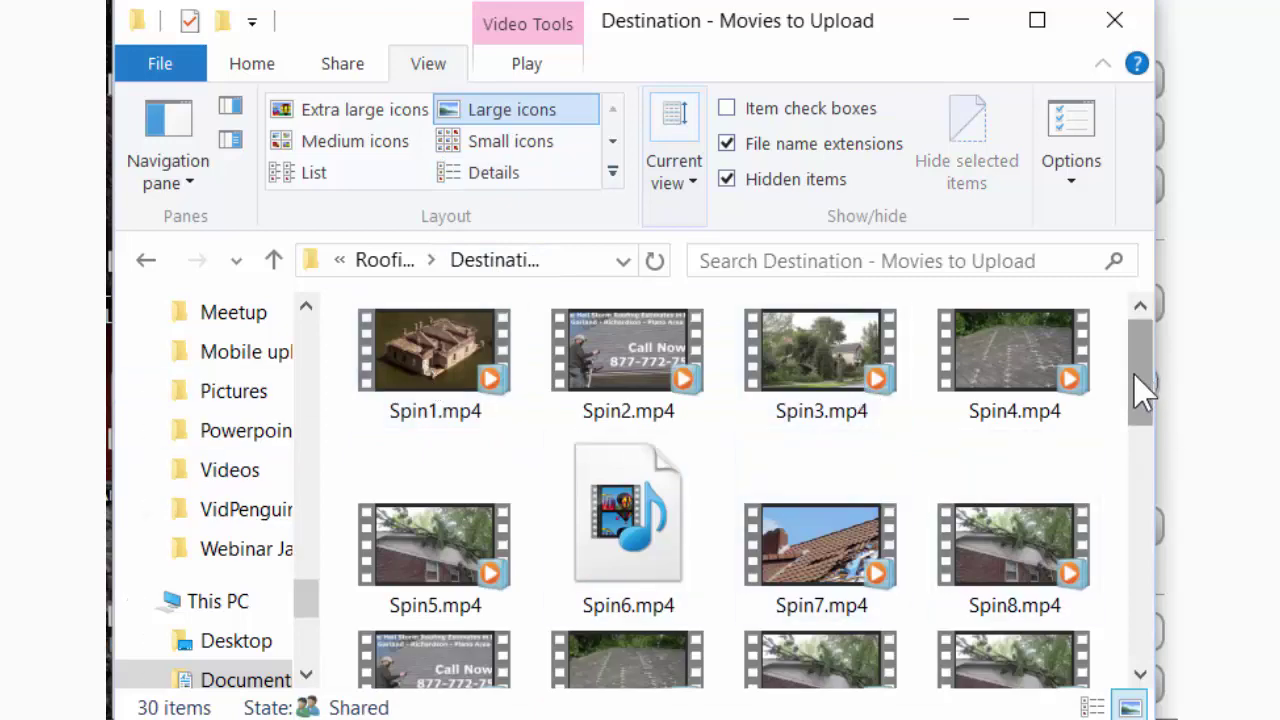
pyautogui.moveTo(1147, 407); pyautogui.dragTo(1145, 606)
# Play Spin22.mp4 in Windows Media Player through to its Contact Us Now outro.
pyautogui.click(660, 445)
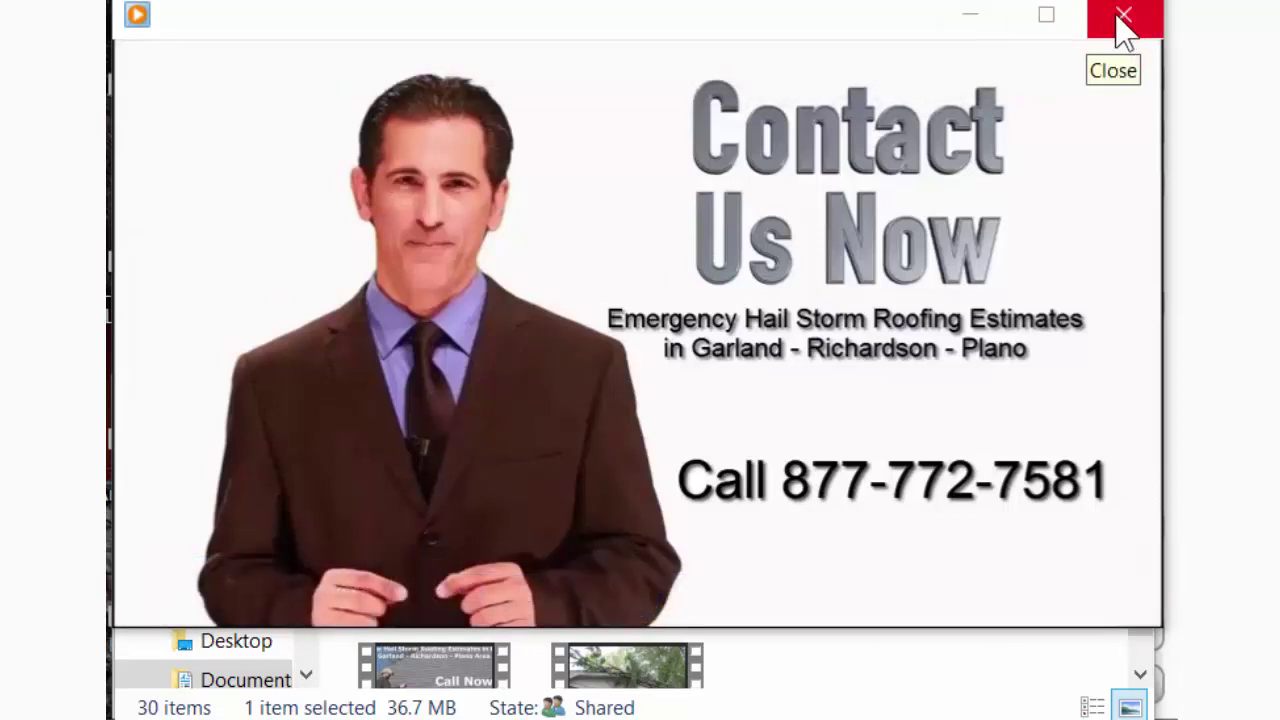
# Close Windows Media Player and scroll through the Destination - Movies to Upload folder.
pyautogui.click(1122, 18)
pyautogui.scroll(5, 809, 486)
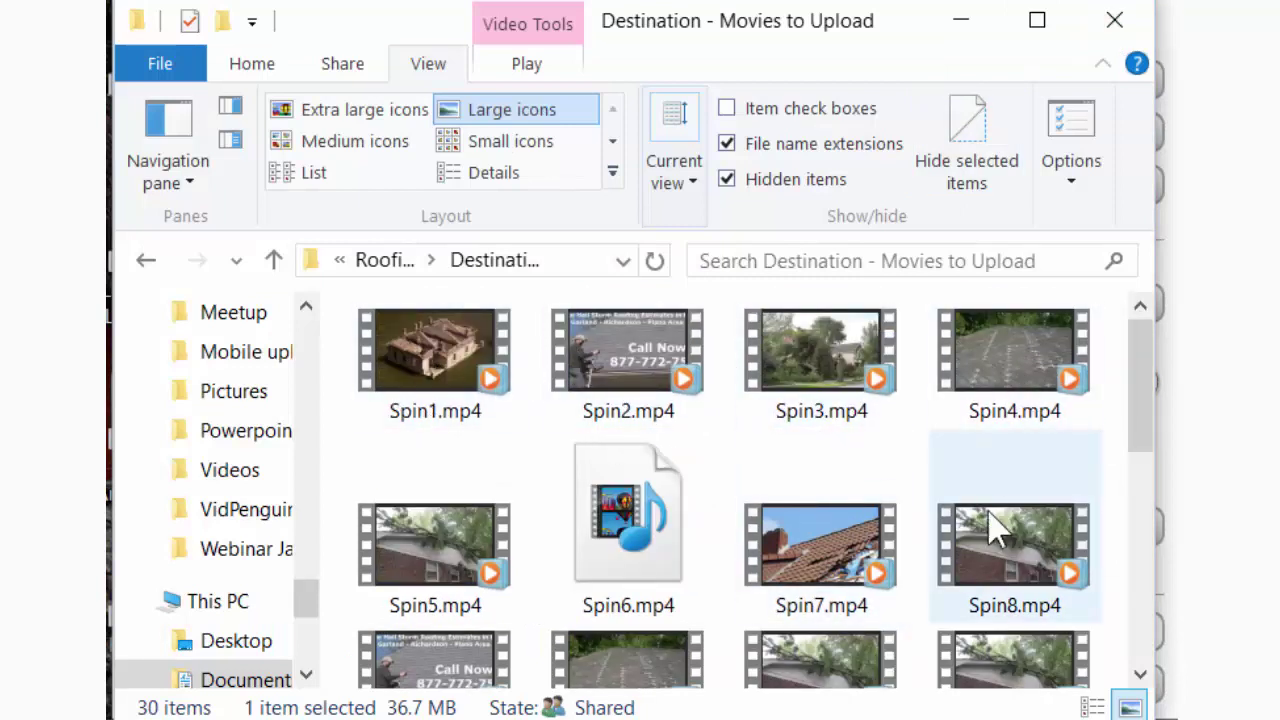
pyautogui.scroll(-1, 1050, 583)
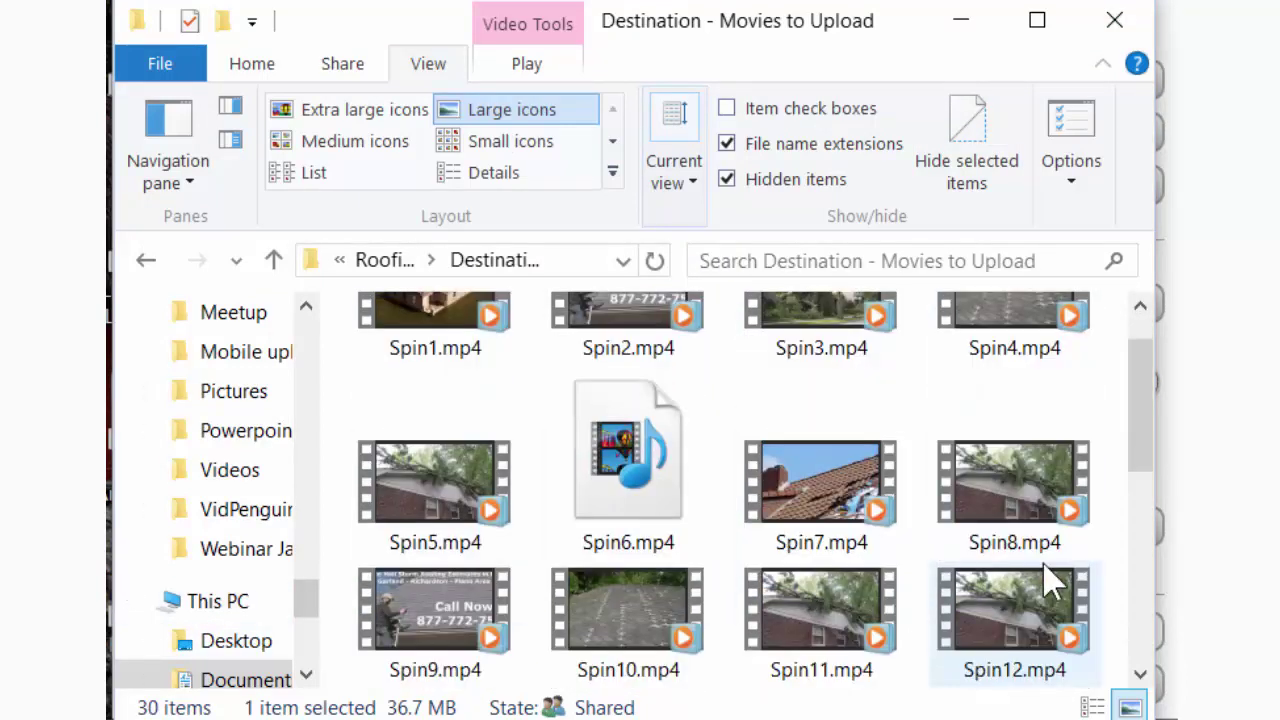
pyautogui.scroll(-4, 1050, 583)
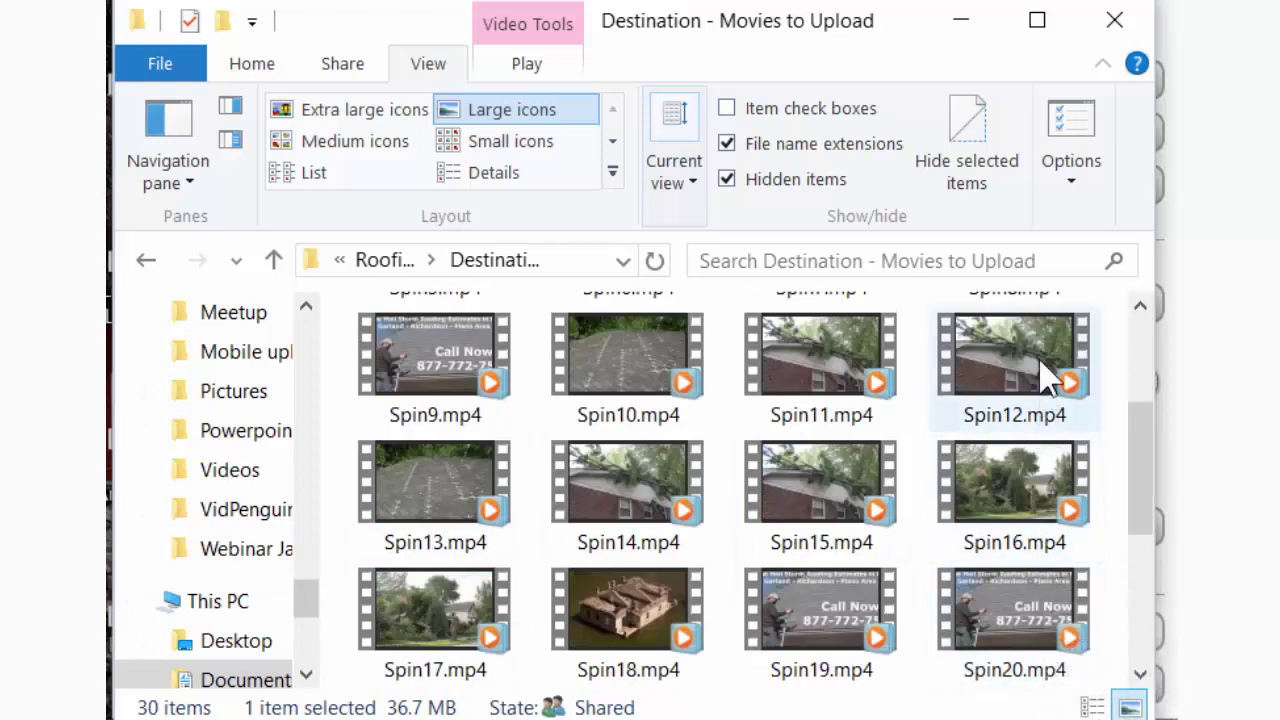
# Check the Spin videos' details: each runs 49–53 seconds at 34–37 MB.
pyautogui.moveTo(1047, 378)
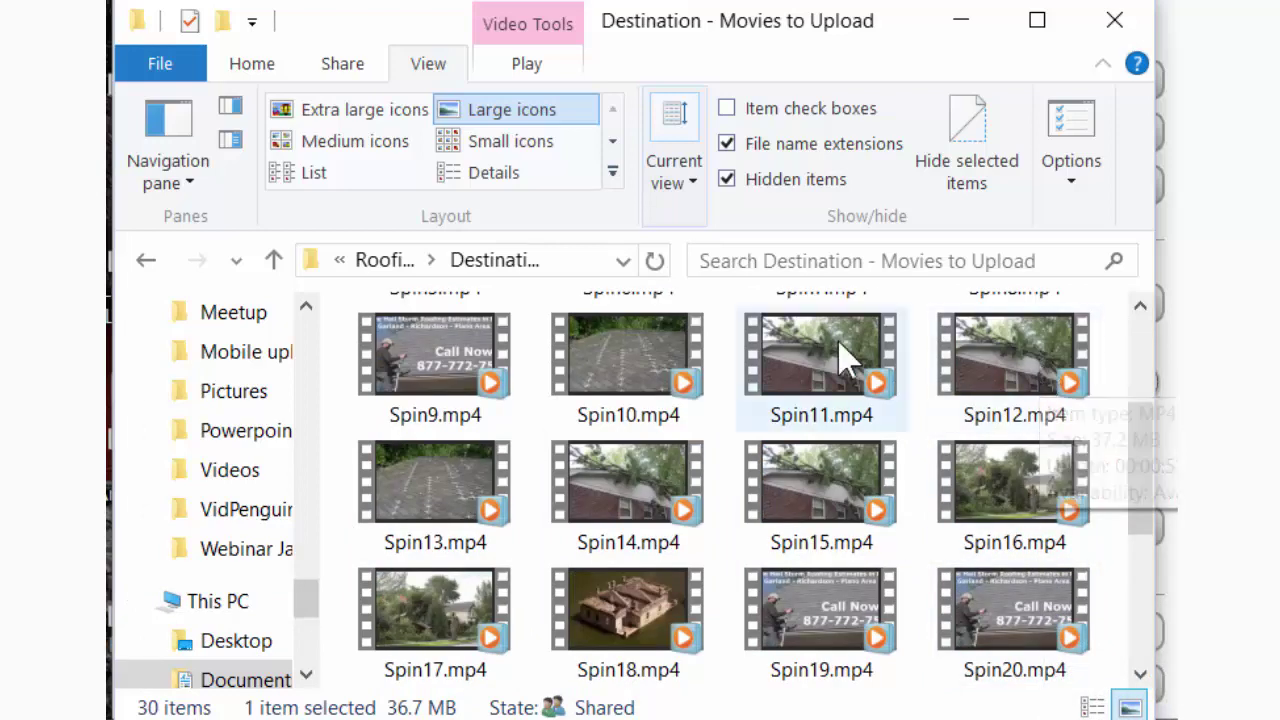
pyautogui.moveTo(840, 355)
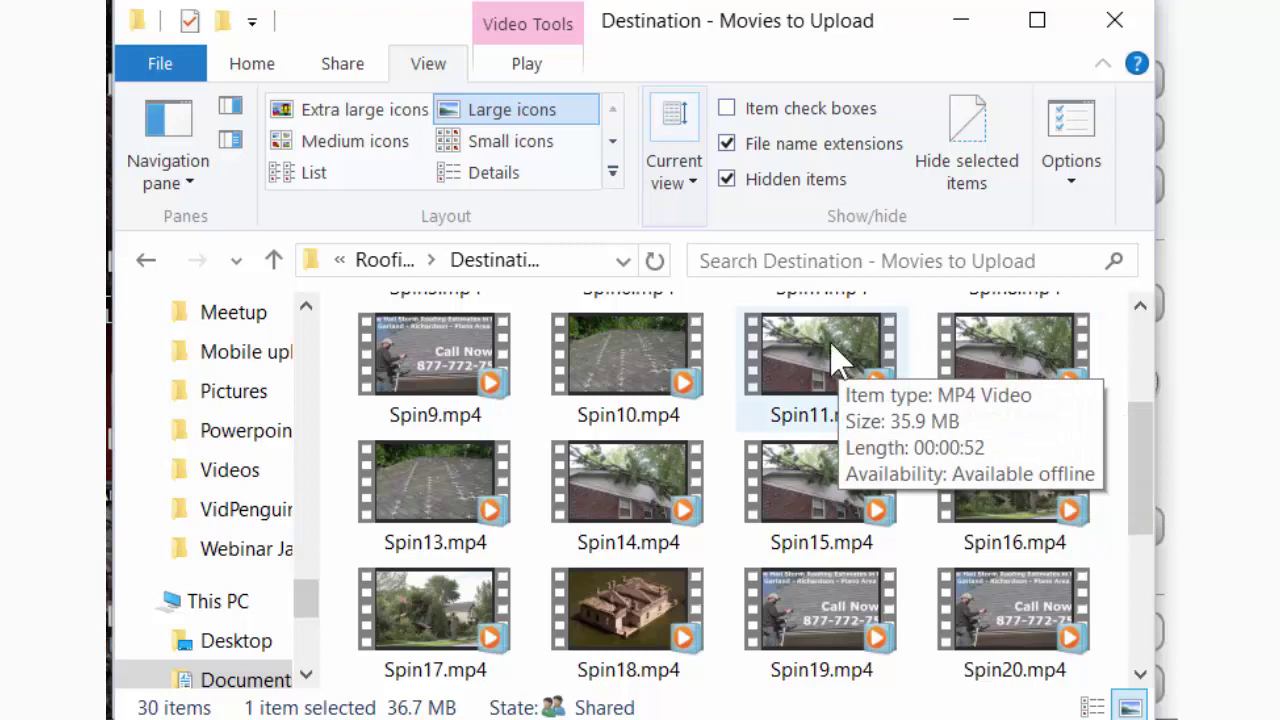
pyautogui.moveTo(662, 368)
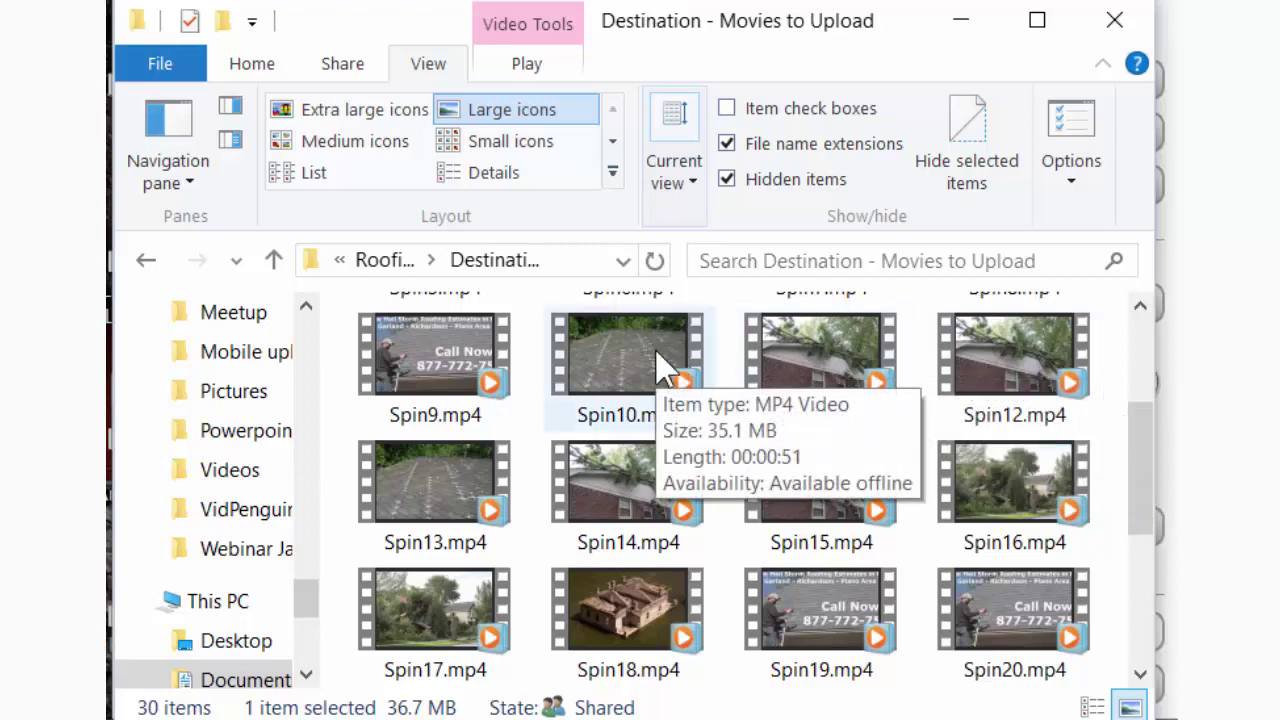
pyautogui.moveTo(443, 369)
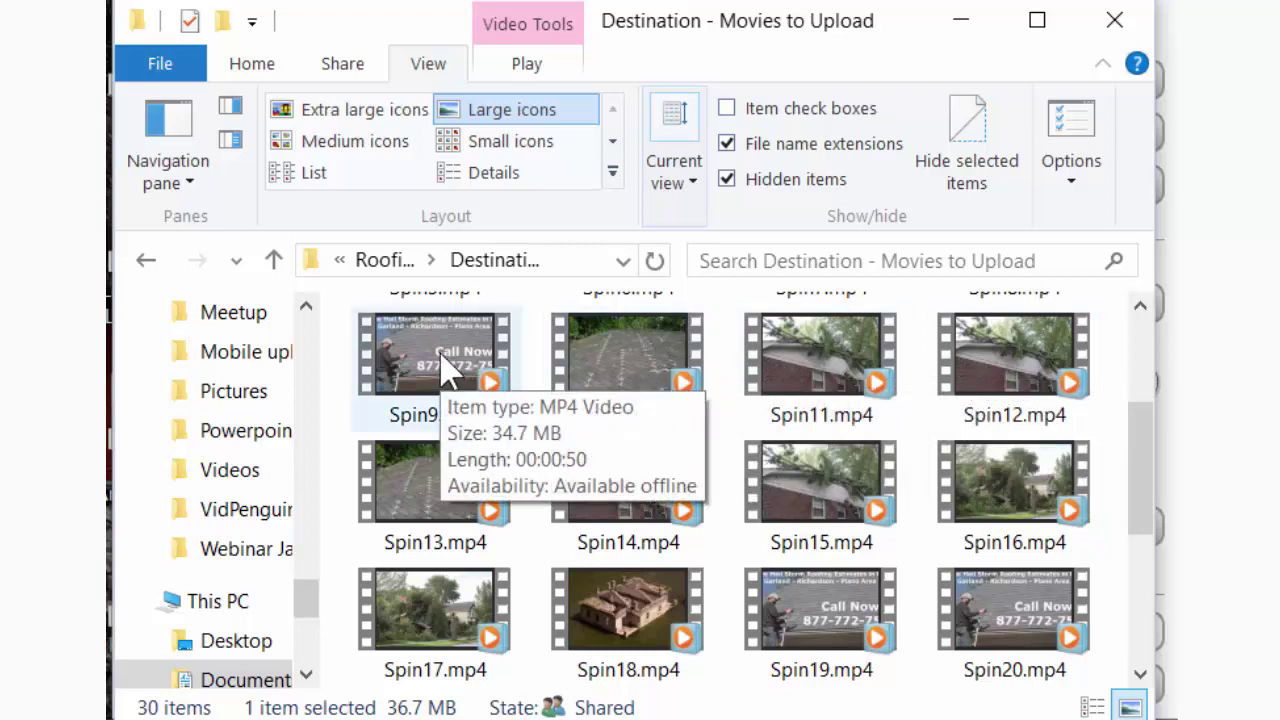
pyautogui.moveTo(476, 510)
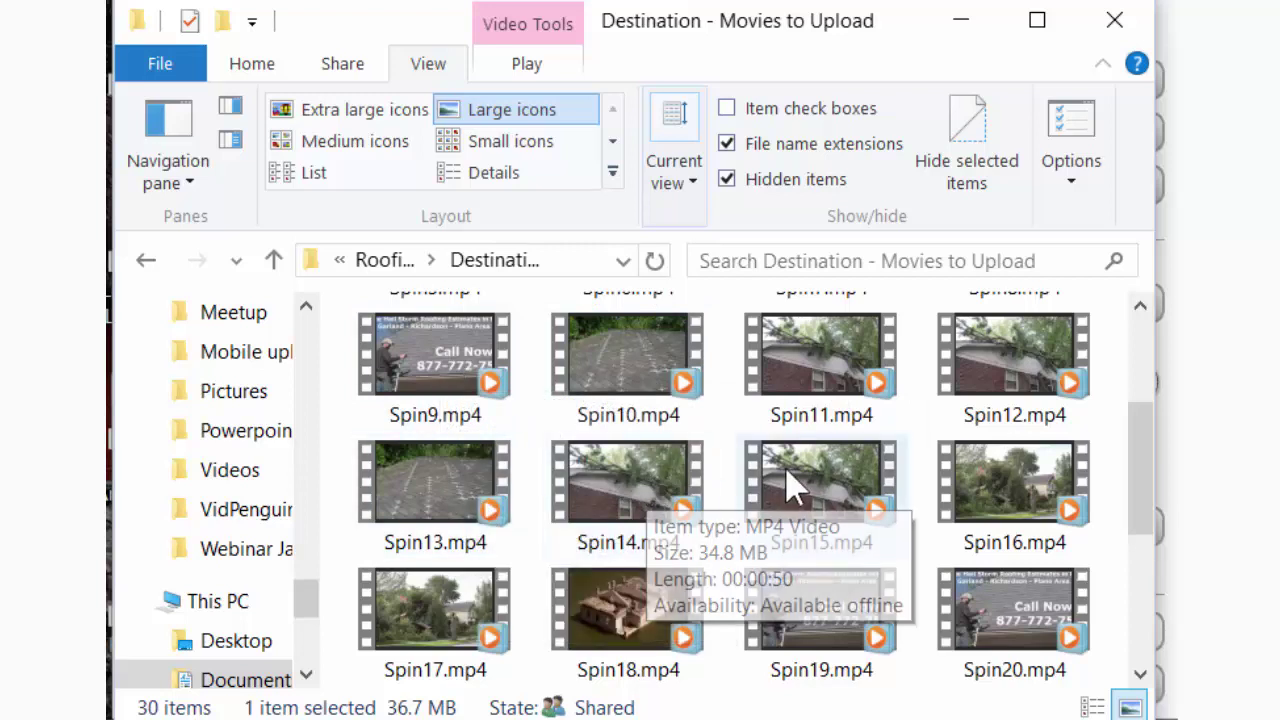
pyautogui.moveTo(985, 485)
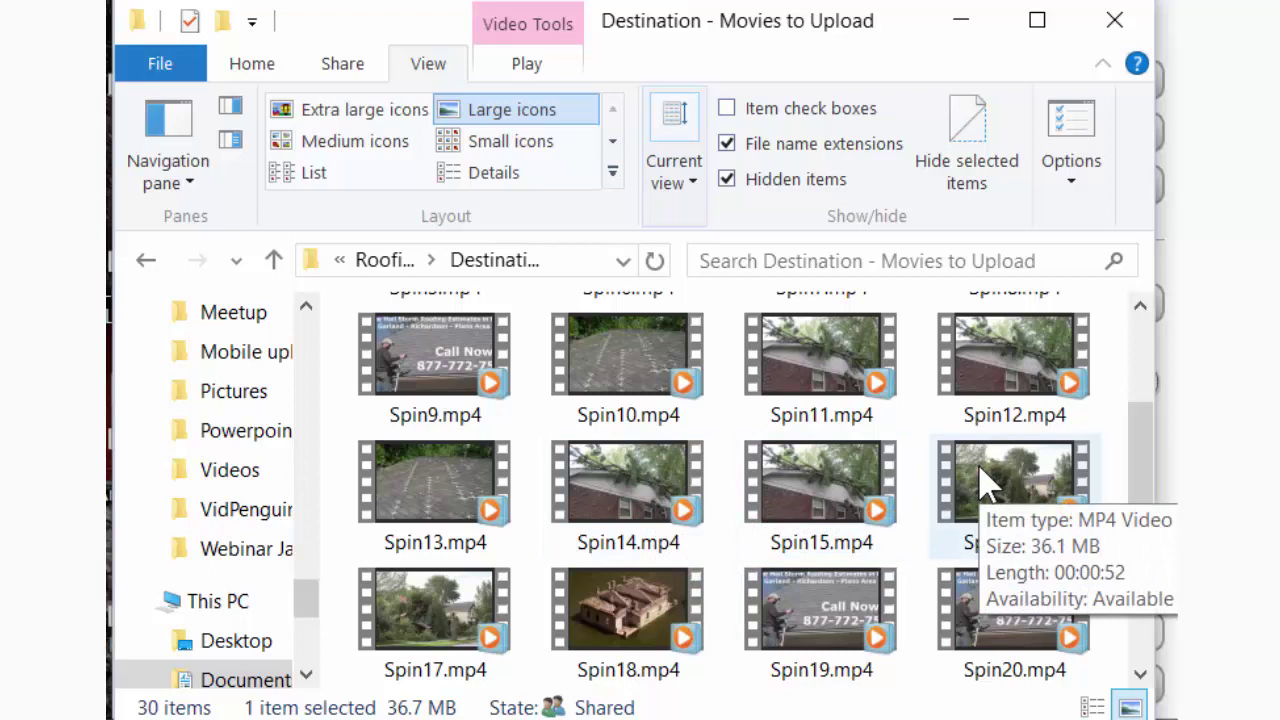
pyautogui.moveTo(843, 470)
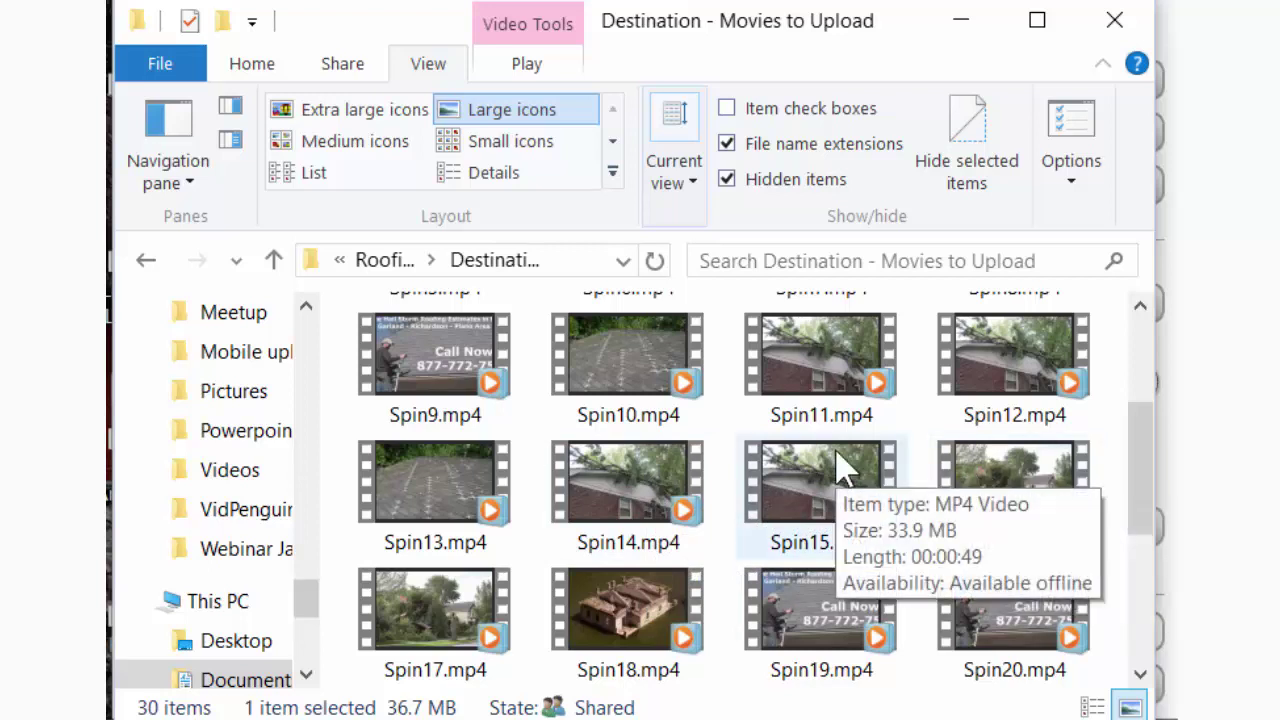
pyautogui.moveTo(806, 630)
pyautogui.moveTo(988, 590)
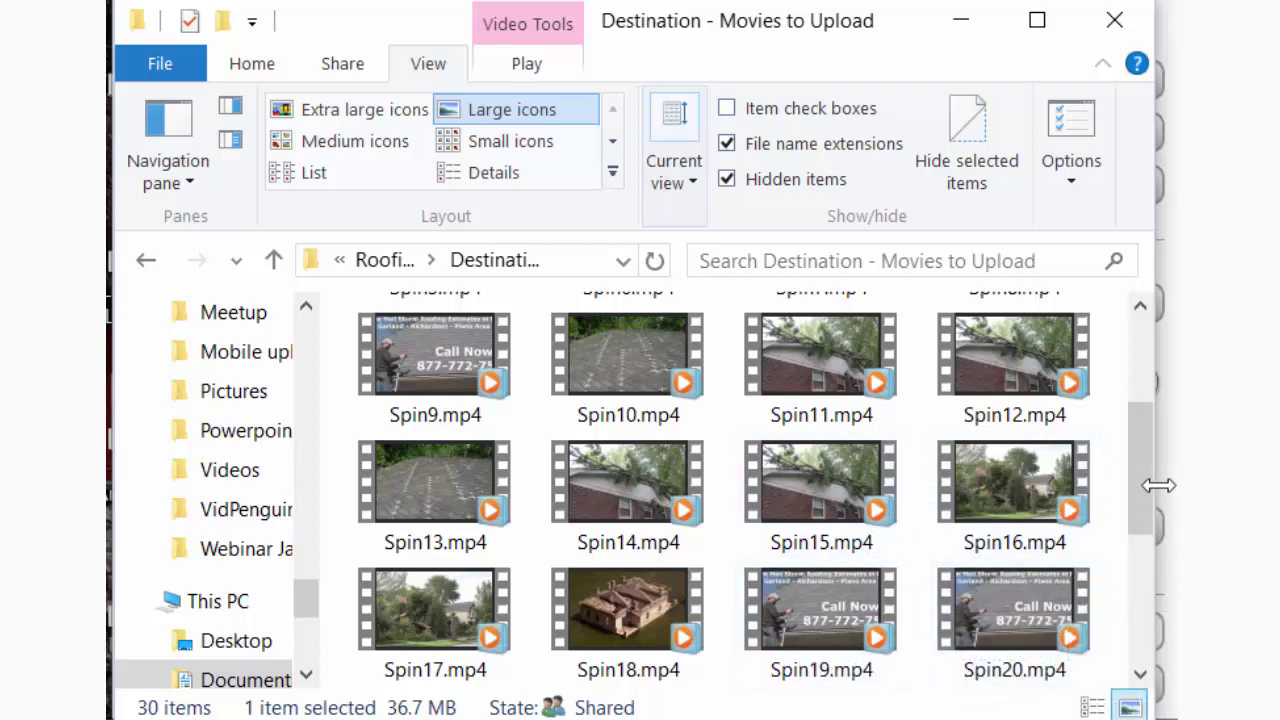
pyautogui.moveTo(1145, 475); pyautogui.dragTo(1134, 376)
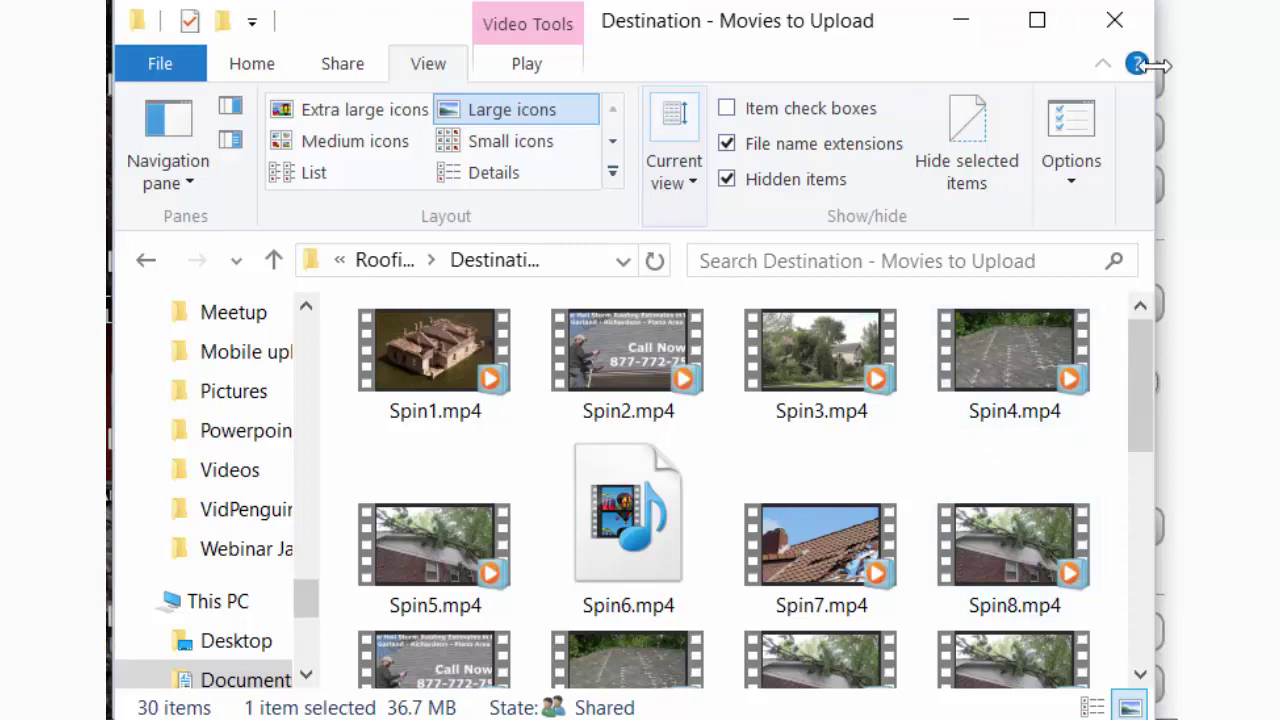
# Minimize Explorer and cancel the Video Spinn render job at 99%, confirming with Yes.
pyautogui.click(962, 24)
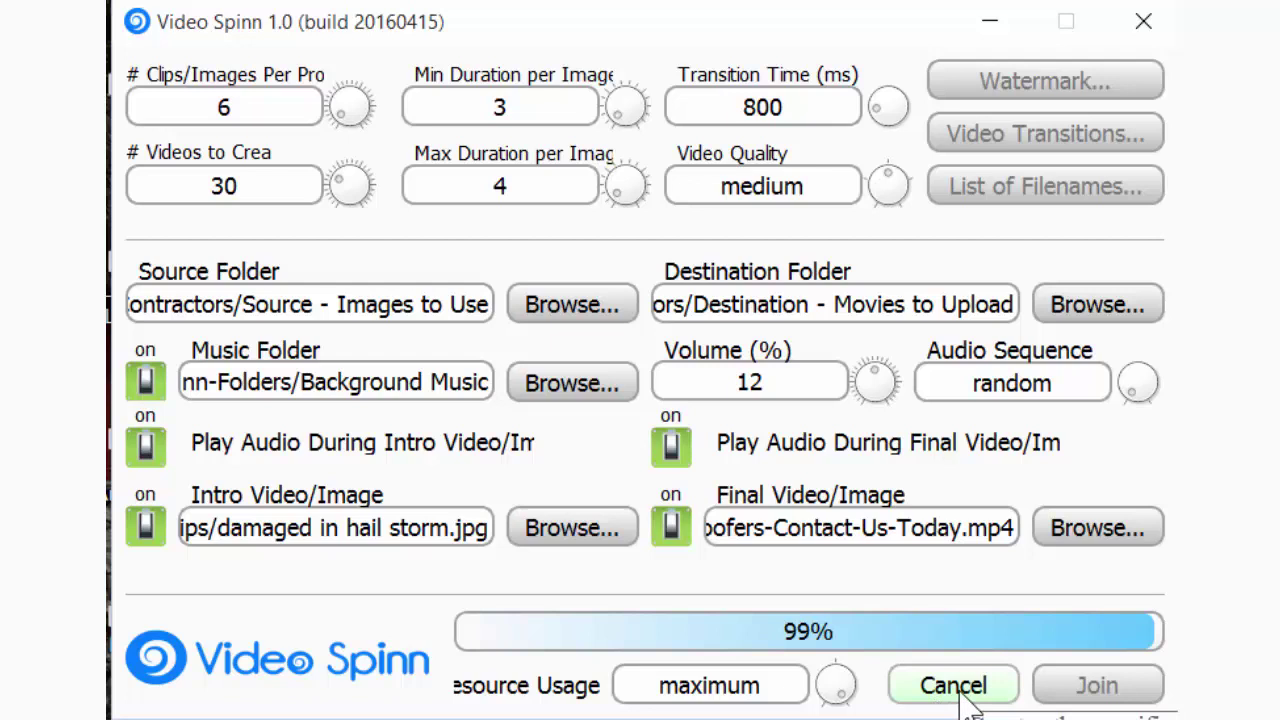
pyautogui.click(1012, 688)
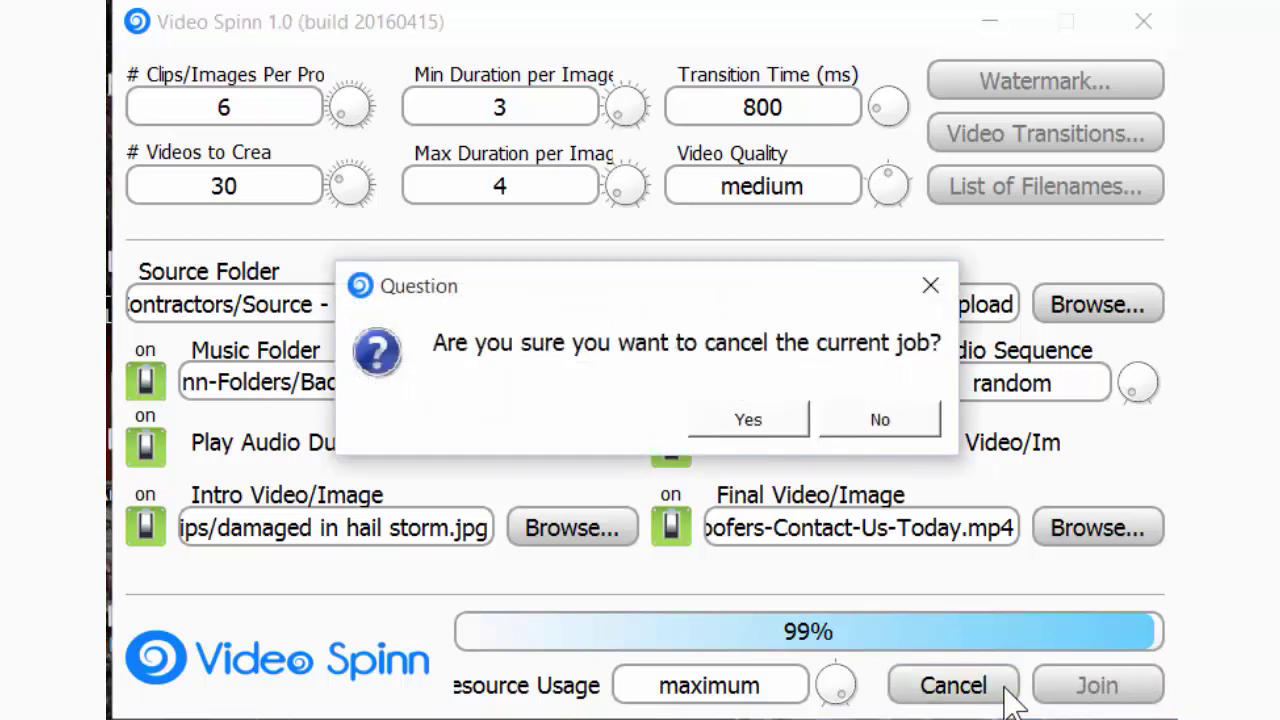
pyautogui.click(750, 425)
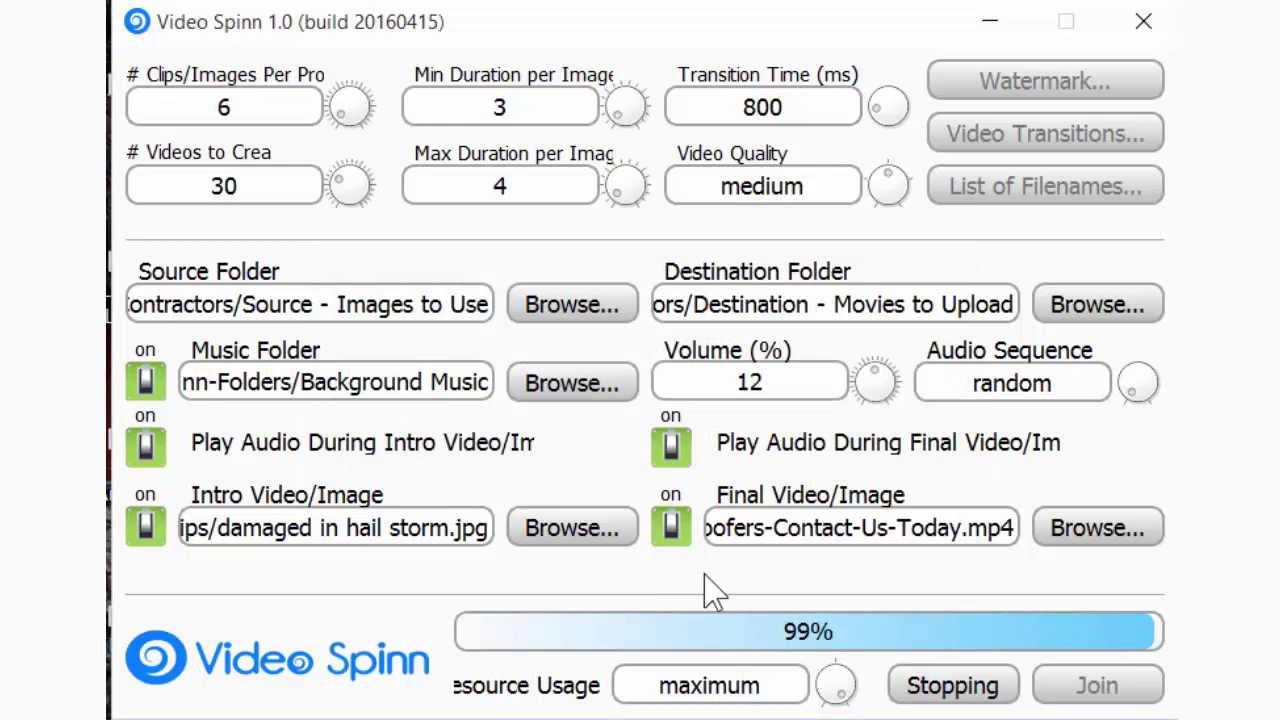